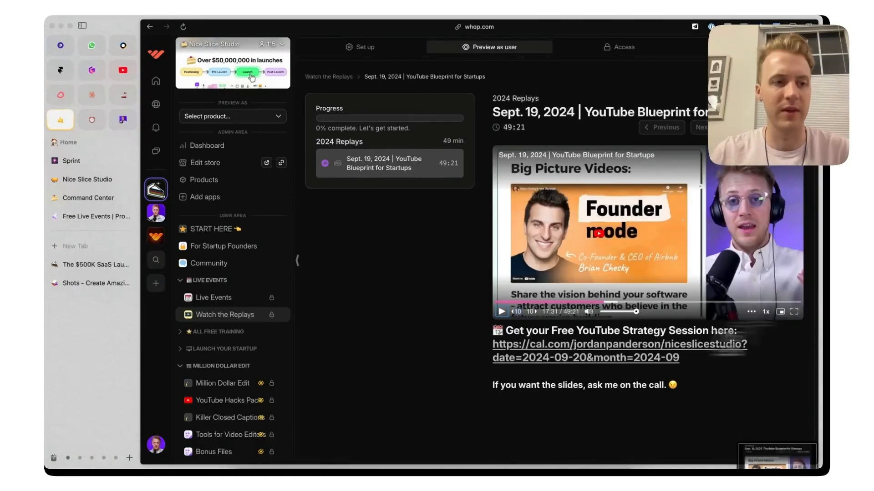
Switch to Shots and place the captured YouTube Blueprint screenshot in the empty mockup.
click(106, 284)
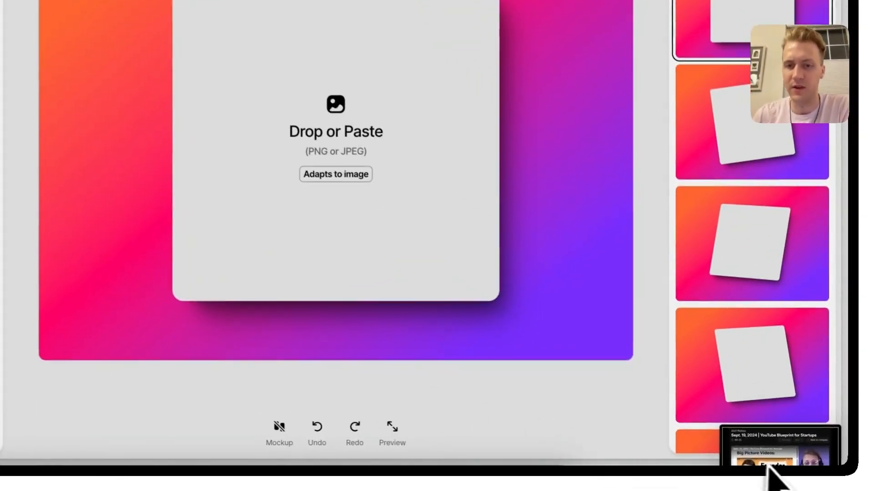
drag(769, 457, 400, 161)
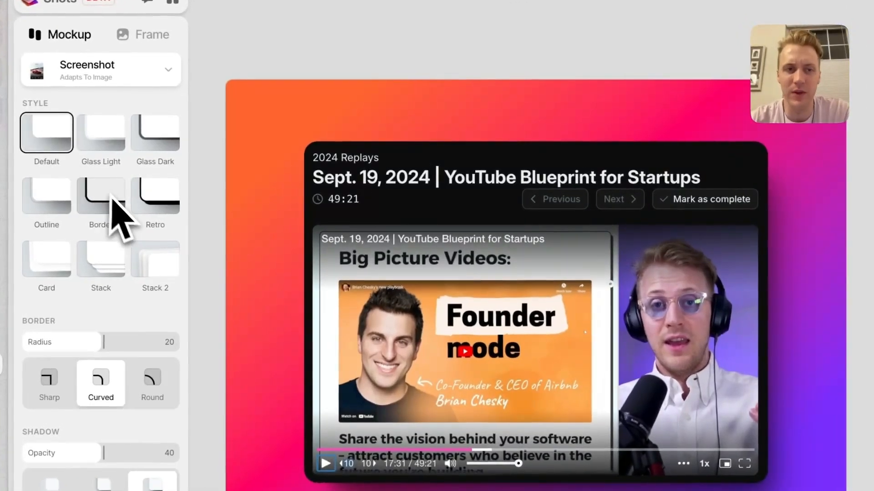
Try the iPhone 16 phone mockup and the iPad Pro 11 tablet mockup on the screenshot.
click(236, 100)
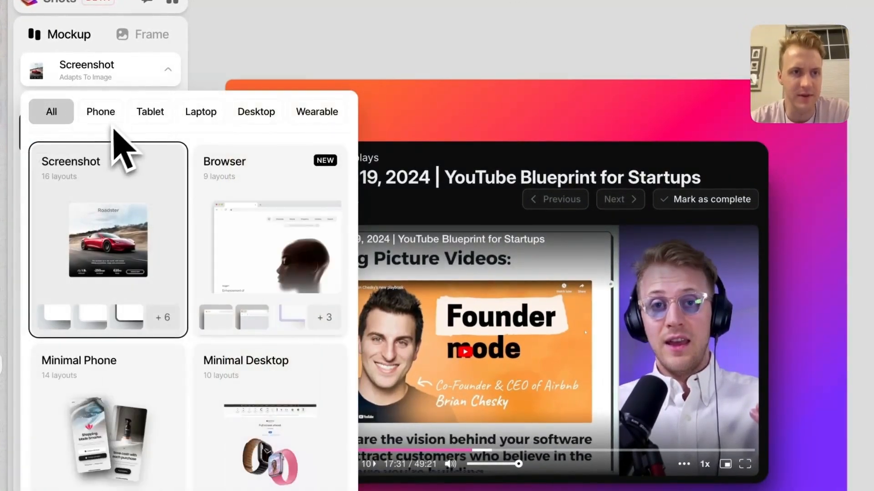
click(104, 121)
click(130, 225)
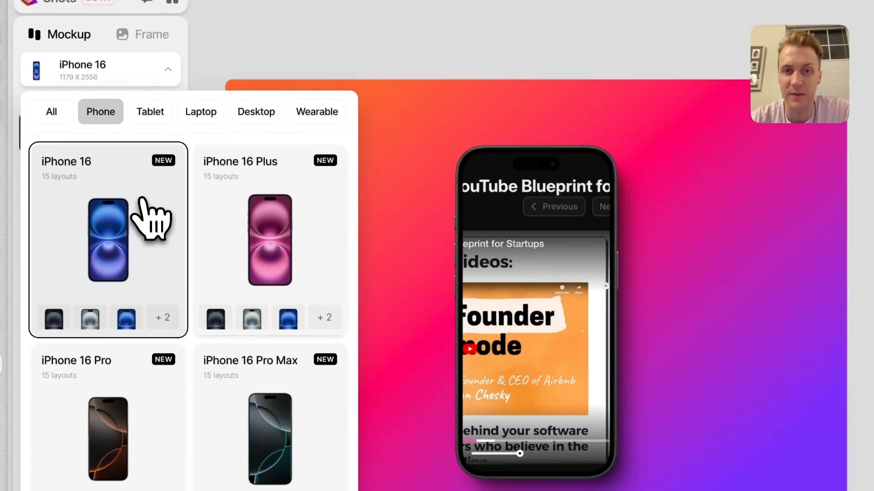
click(149, 113)
click(145, 226)
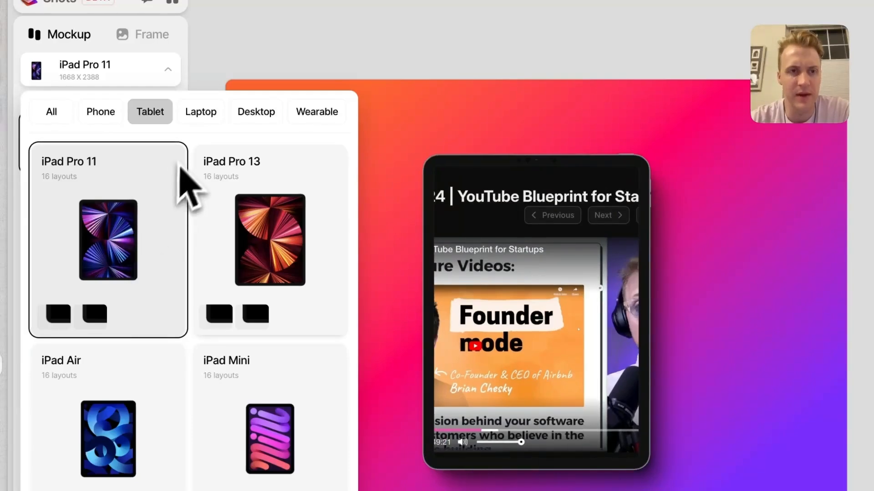
Try laptop mockups on the screenshot: Macbook Pro 16, Macbook Air M2 and Macbook Air 13.
click(203, 115)
click(133, 205)
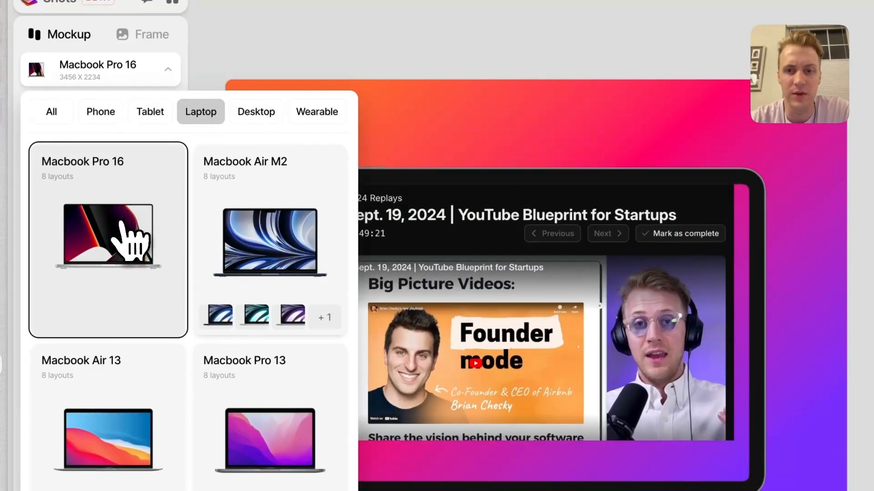
click(236, 255)
scroll(273, 251, down, 2)
click(173, 314)
scroll(150, 333, down, 2)
scroll(137, 359, up, 3)
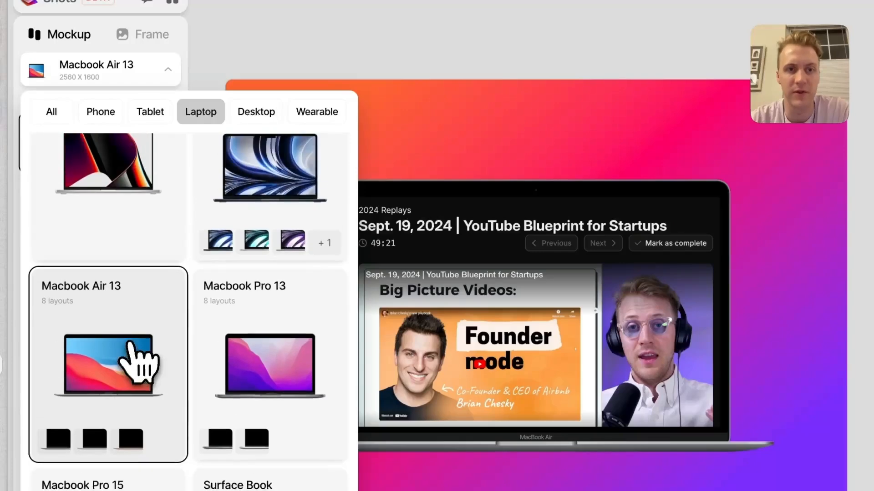
Try desktop mockups on the screenshot, including iMac 24 and iMac Pro.
click(256, 112)
scroll(164, 196, down, 1)
click(162, 193)
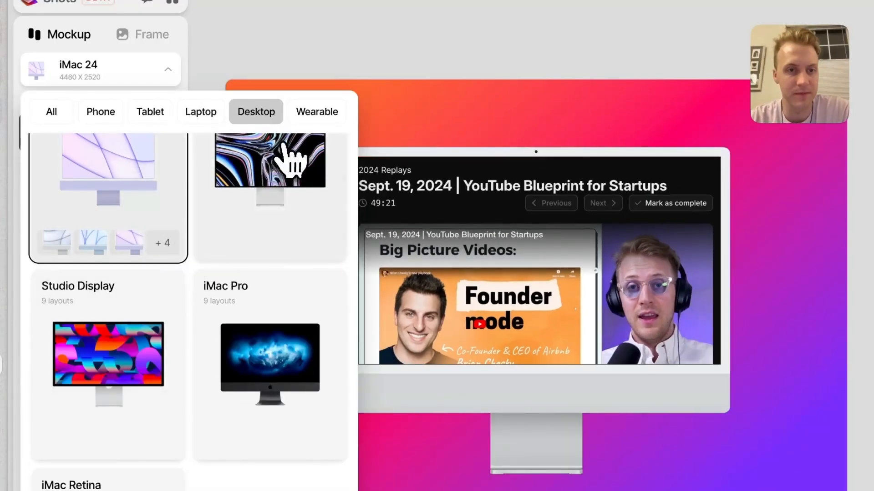
click(289, 166)
scroll(273, 228, down, 2)
click(253, 273)
scroll(200, 292, down, 1)
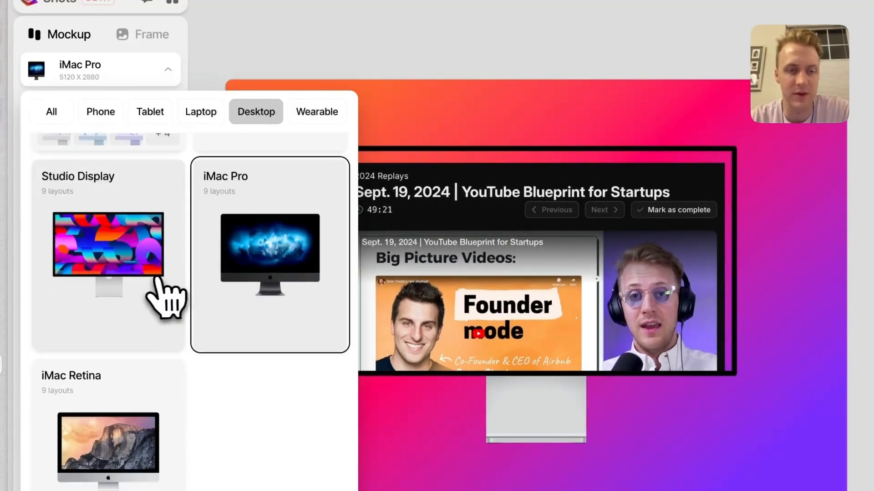
scroll(163, 296, up, 4)
Try the wearable mockups Apple Watch Ultra and Apple Watch Series 8 on the screenshot.
click(316, 114)
click(133, 249)
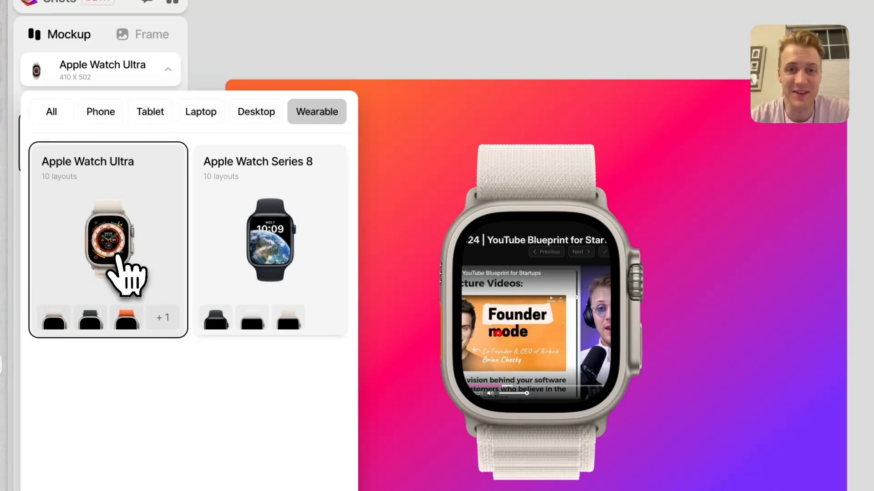
click(248, 269)
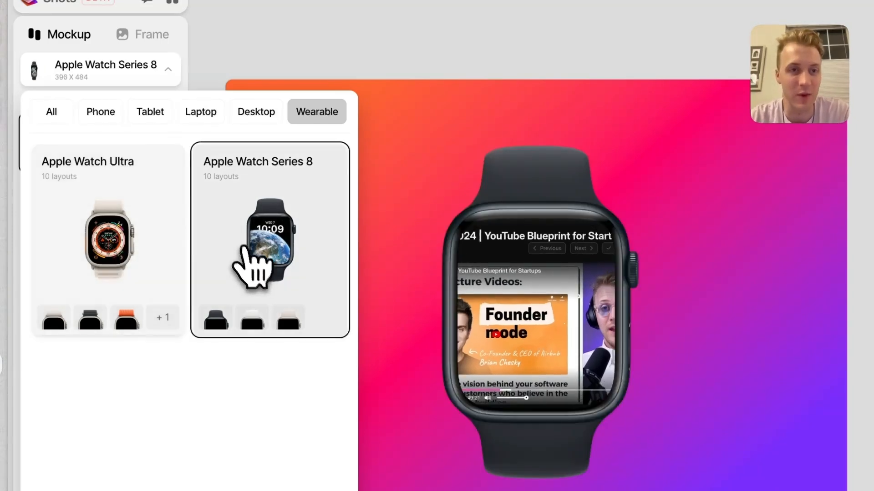
Return to the plain Screenshot mockup, switch to the Browser mockup and close the device list.
click(84, 118)
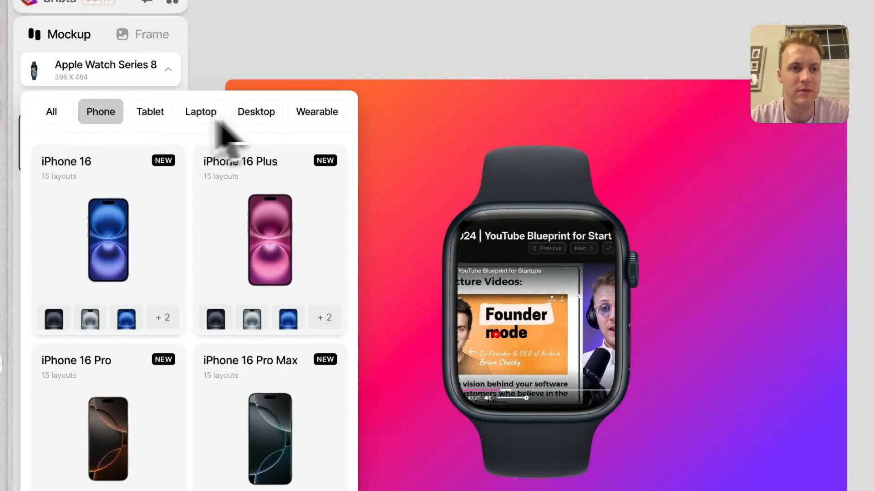
click(59, 118)
click(128, 241)
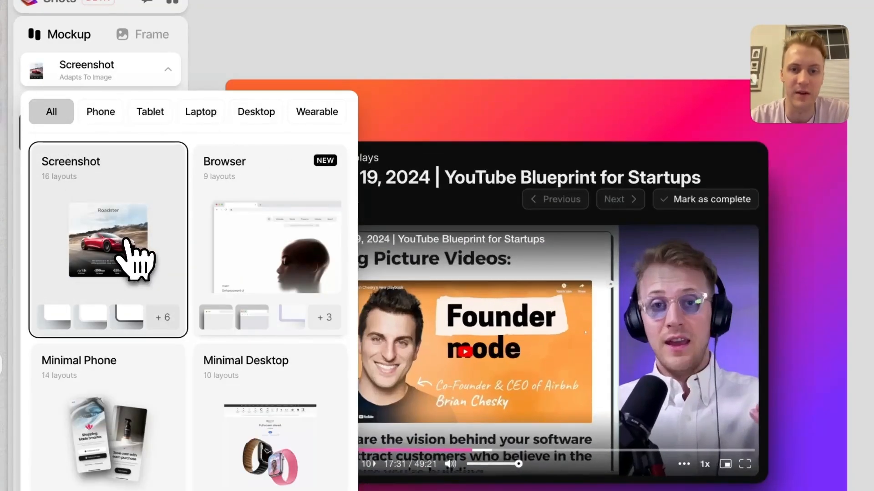
click(285, 267)
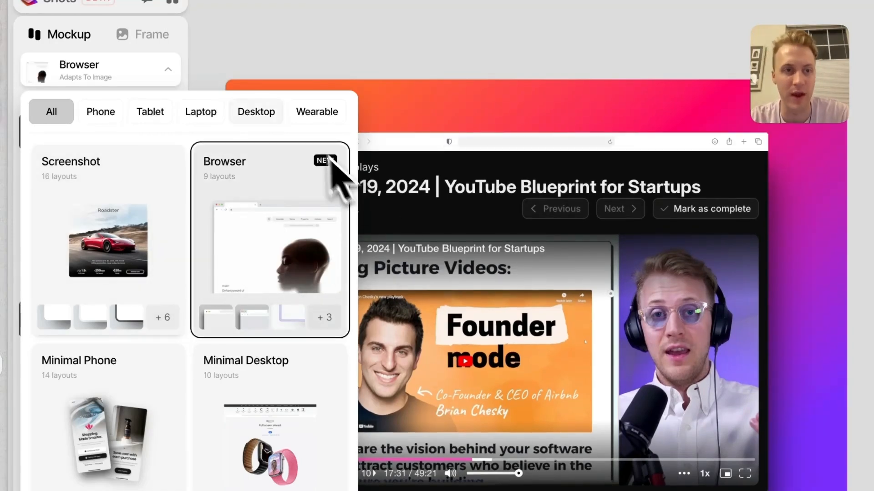
click(227, 150)
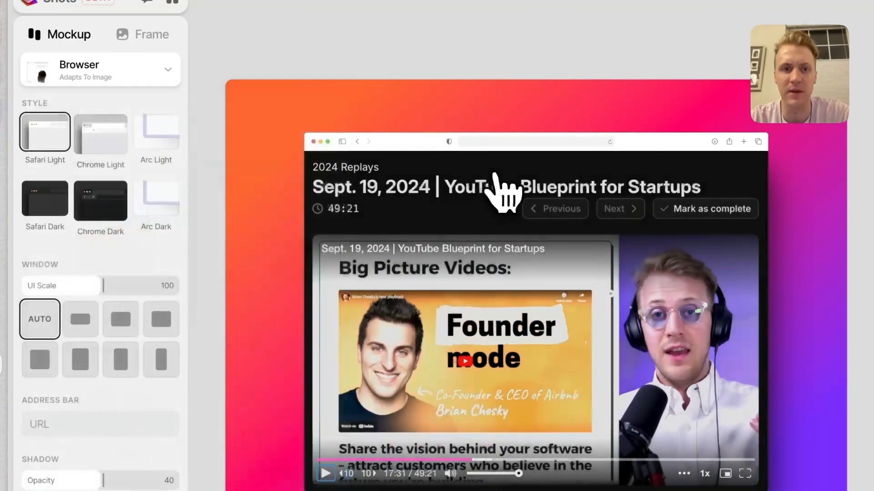
Try the light and dark Chrome, Arc and Safari styles on the browser mockup, ending on Chrome Light.
click(83, 139)
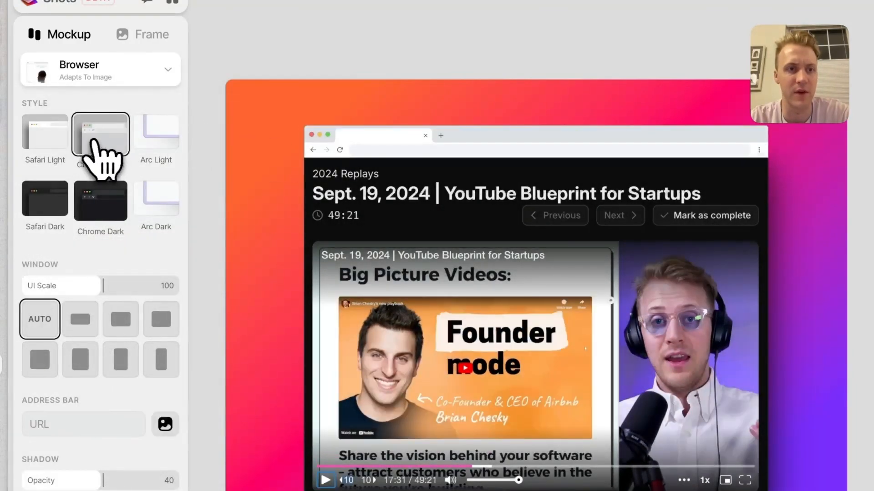
click(159, 136)
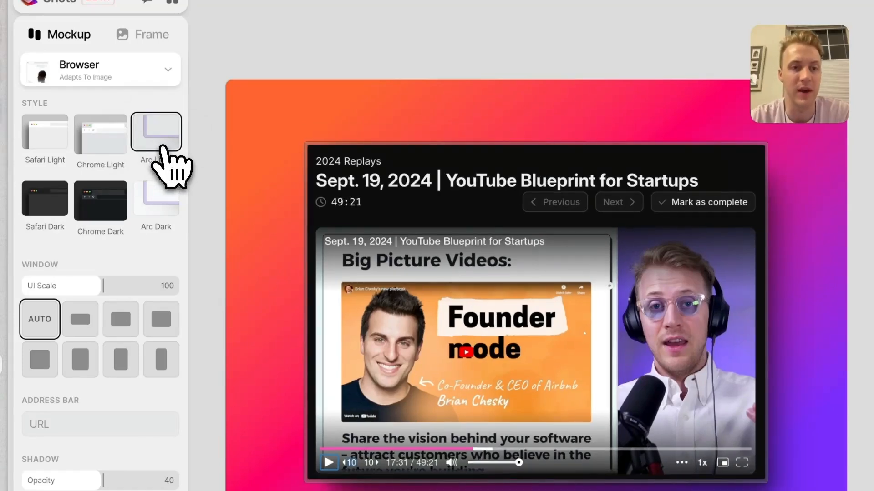
click(163, 193)
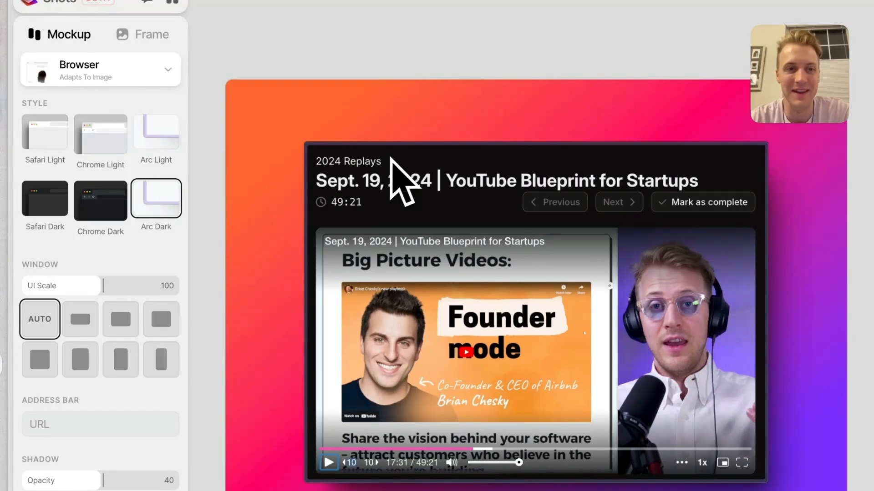
click(111, 198)
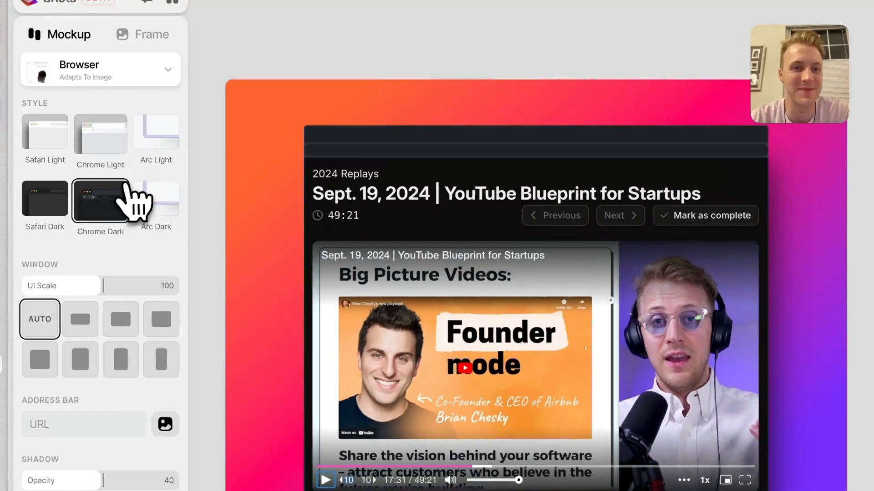
click(63, 201)
click(62, 150)
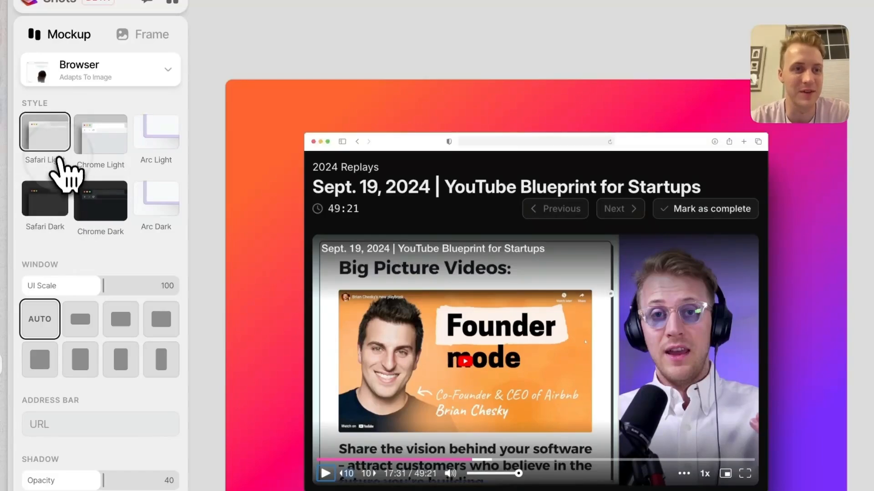
click(112, 148)
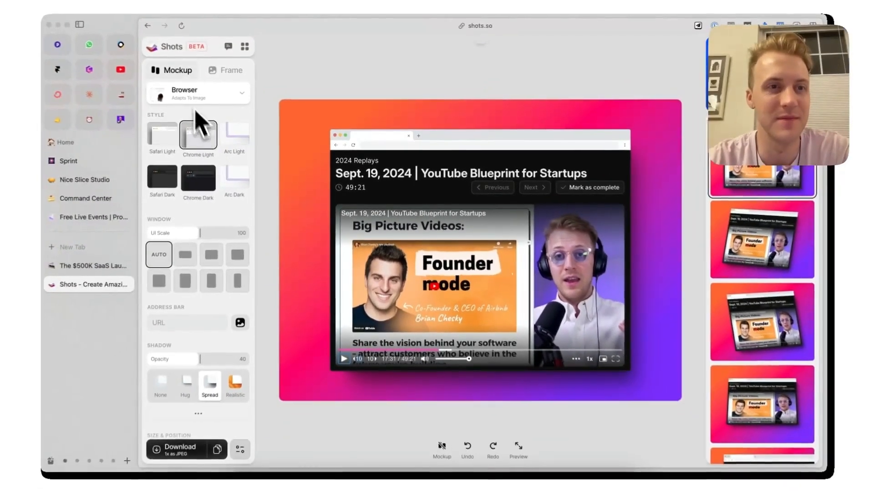
Change the mockup to the iPad Pro 13 tablet and close the device list.
click(174, 91)
scroll(192, 243, down, 2)
scroll(216, 245, down, 1)
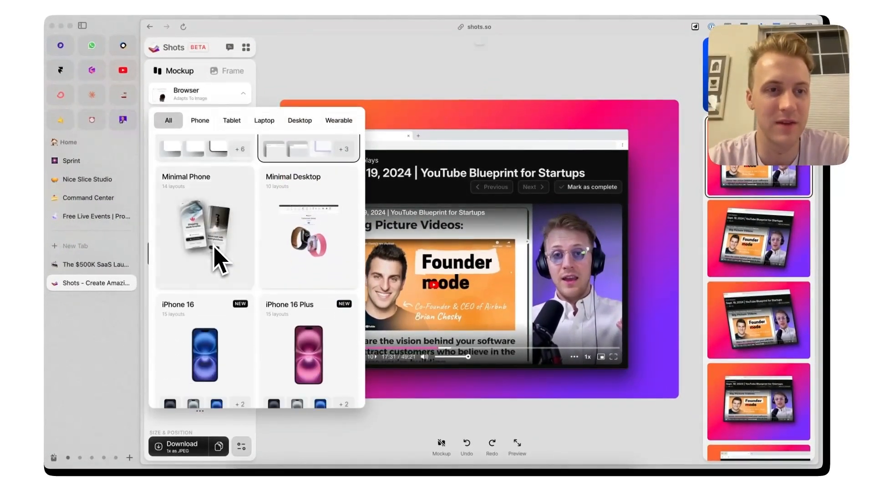
scroll(218, 253, up, 1)
click(232, 121)
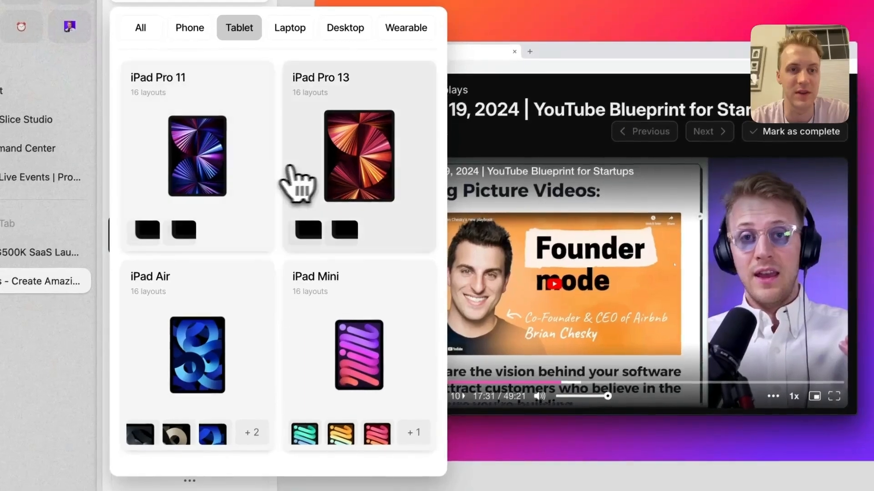
click(330, 182)
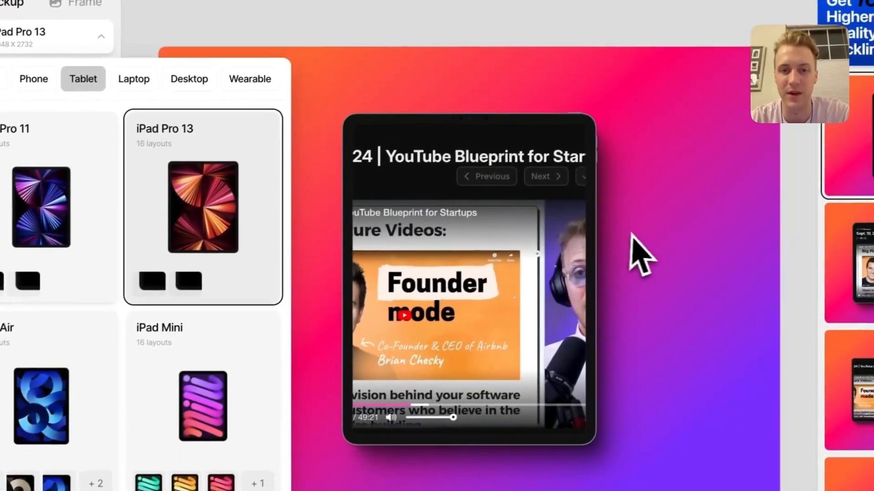
click(632, 235)
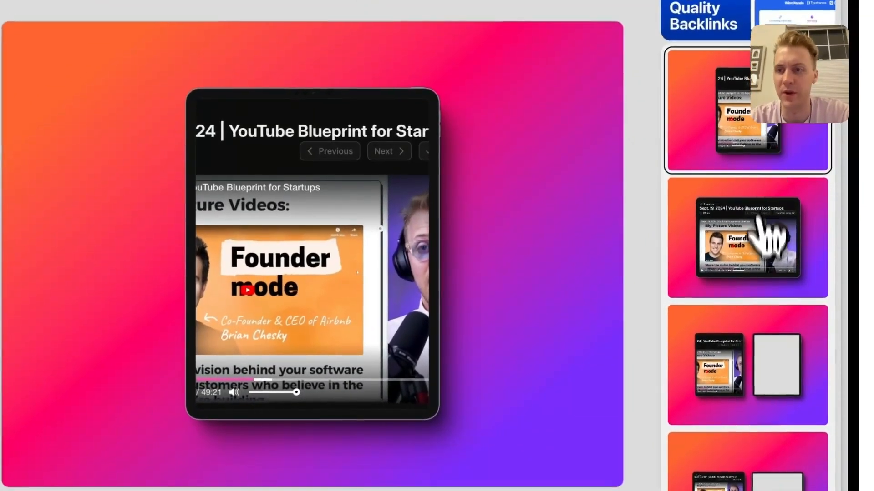
Try the layouts with two landscape tablets, both side by side and diagonally staggered.
scroll(776, 264, down, 5)
click(775, 266)
scroll(775, 268, down, 3)
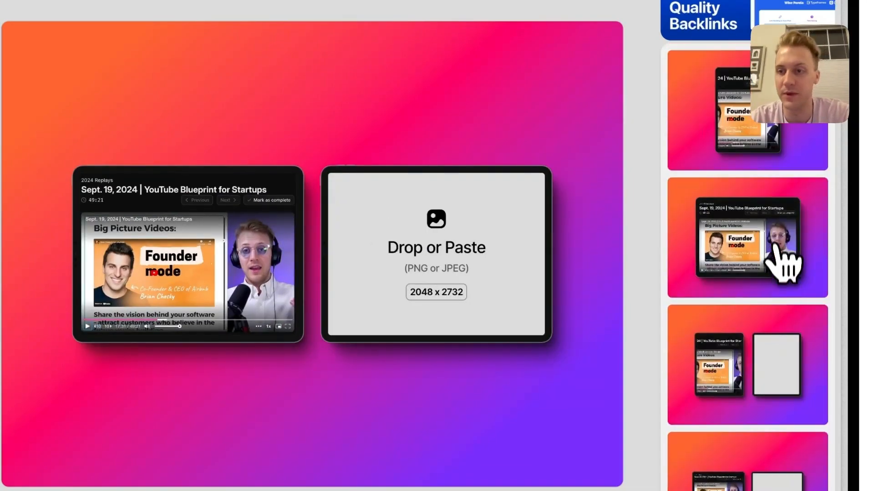
click(781, 253)
scroll(769, 273, down, 4)
scroll(765, 291, down, 1)
click(755, 358)
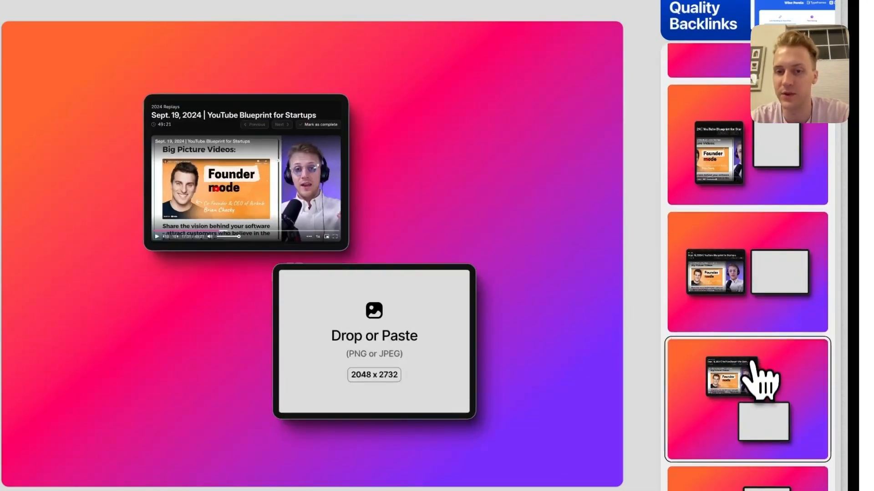
click(735, 271)
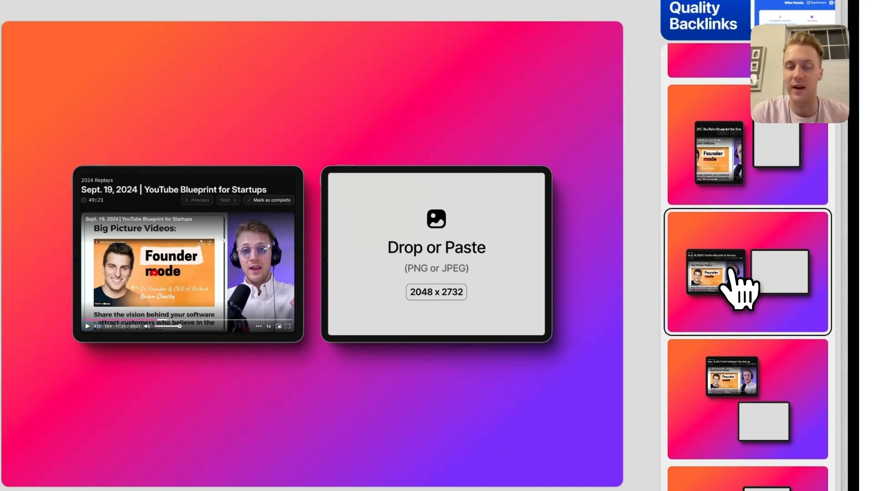
Try the overlapping two-tablet layouts, first in portrait and then in landscape.
scroll(769, 319, down, 3)
click(766, 370)
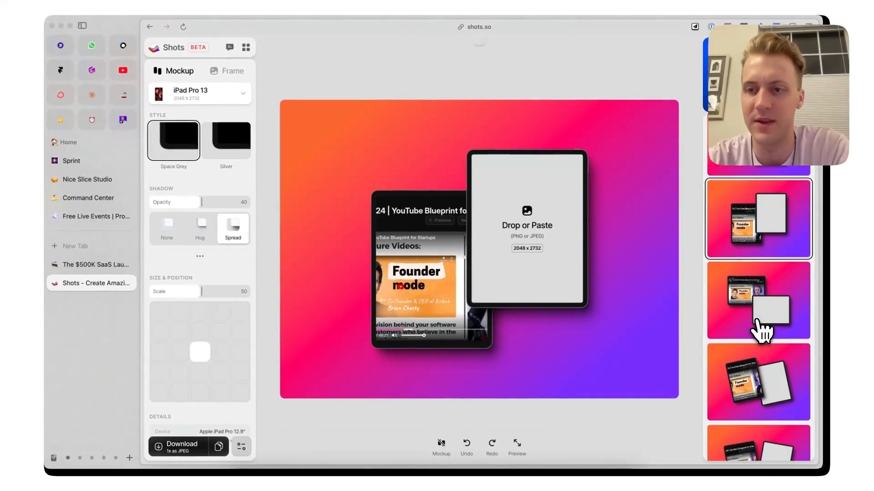
click(757, 326)
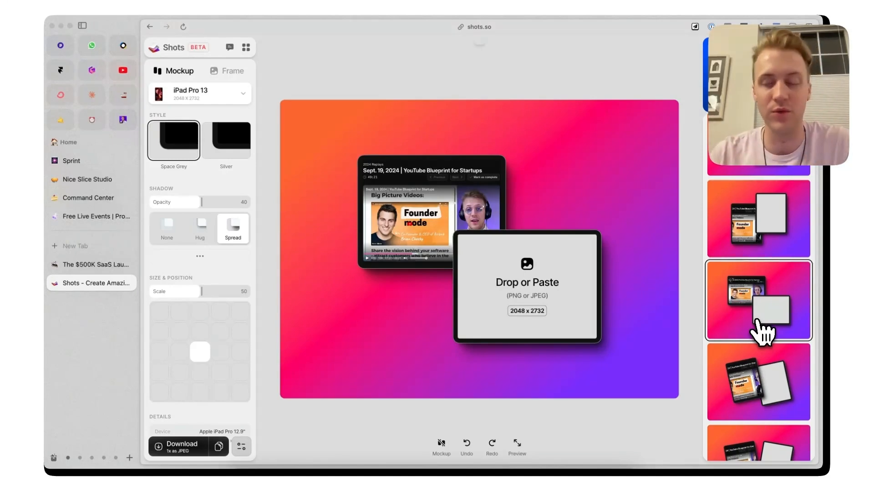
Try the layout with one landscape tablet cropped by the right edge of the canvas.
scroll(769, 314, down, 8)
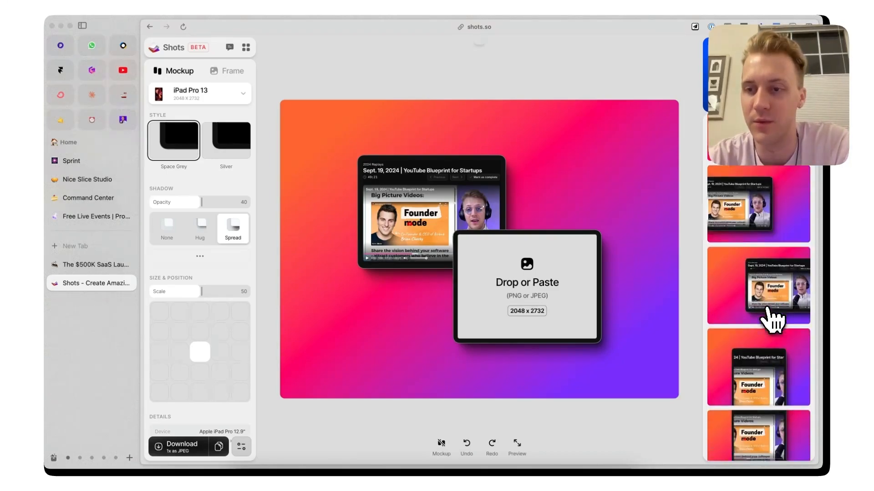
click(772, 269)
click(780, 260)
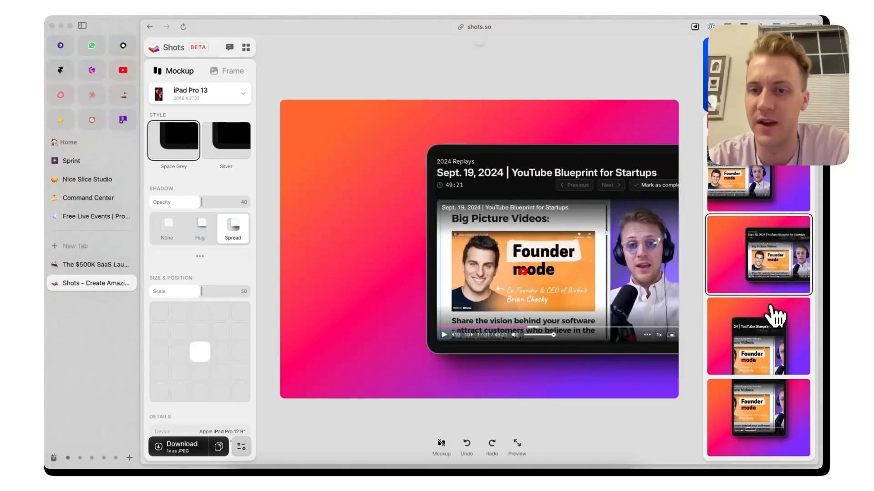
click(777, 318)
click(775, 278)
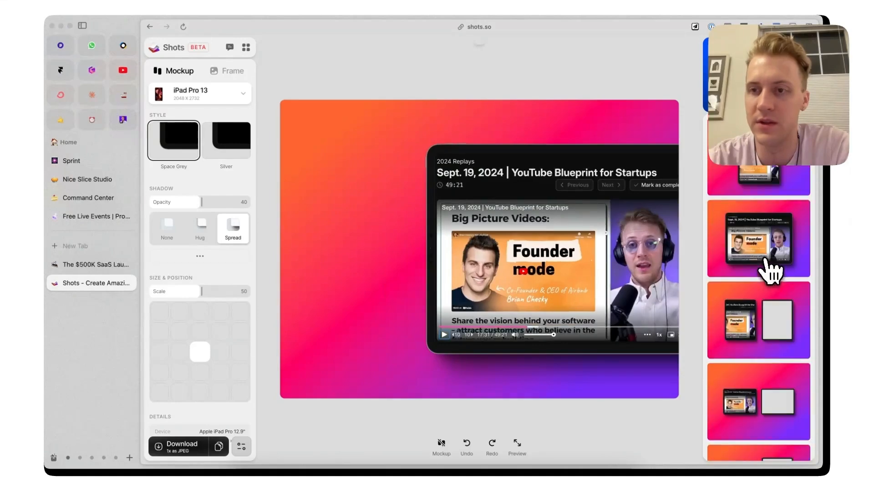
Apply the centered single landscape tablet layout and set the iPad's frame style to Silver.
click(767, 249)
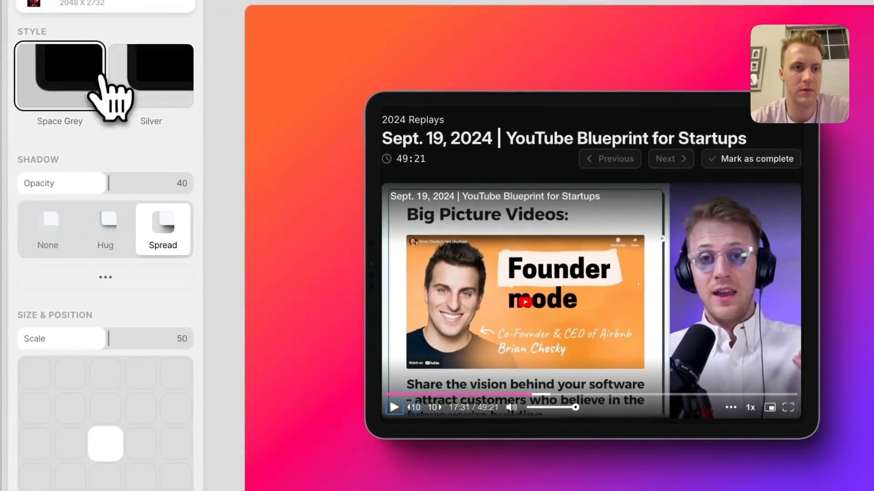
click(229, 149)
click(100, 73)
click(119, 75)
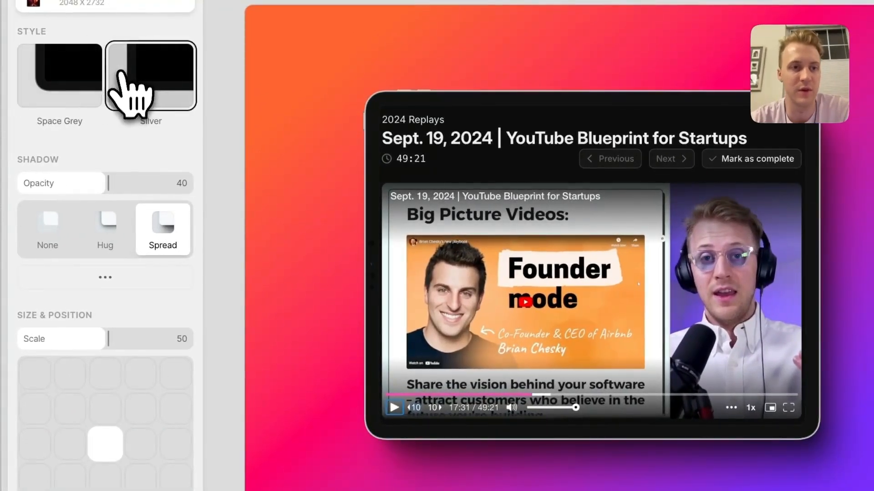
Give the iPad a Hug shadow with opacity 36 and reduce its scale to 42.
scroll(109, 116, down, 1)
drag(104, 160, 113, 176)
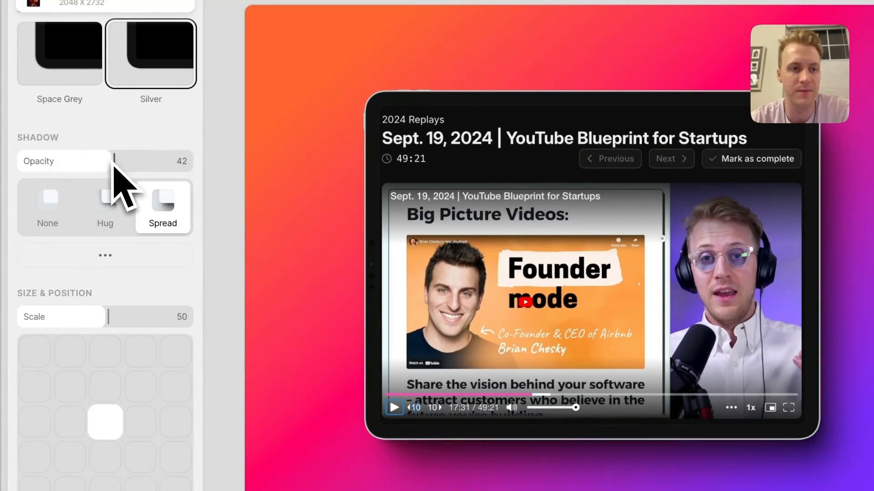
click(73, 206)
click(101, 201)
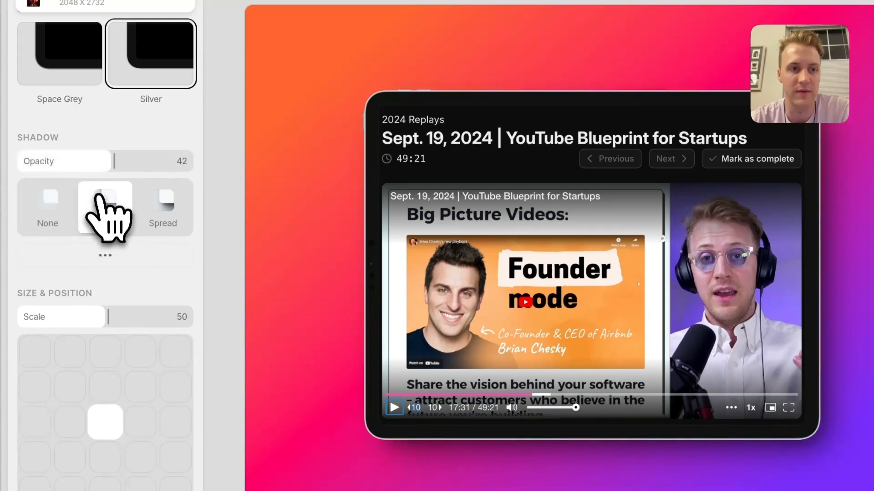
mouse_move(105, 175)
mouse_down()
mouse_move(228, 177)
mouse_move(97, 167)
mouse_up()
scroll(91, 226, down, 3)
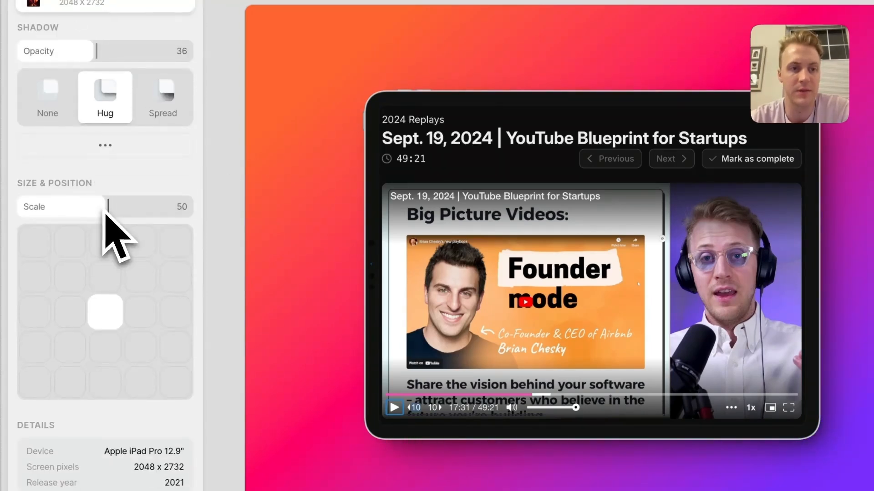
mouse_move(108, 211)
mouse_down()
mouse_move(30, 212)
mouse_move(94, 210)
mouse_up()
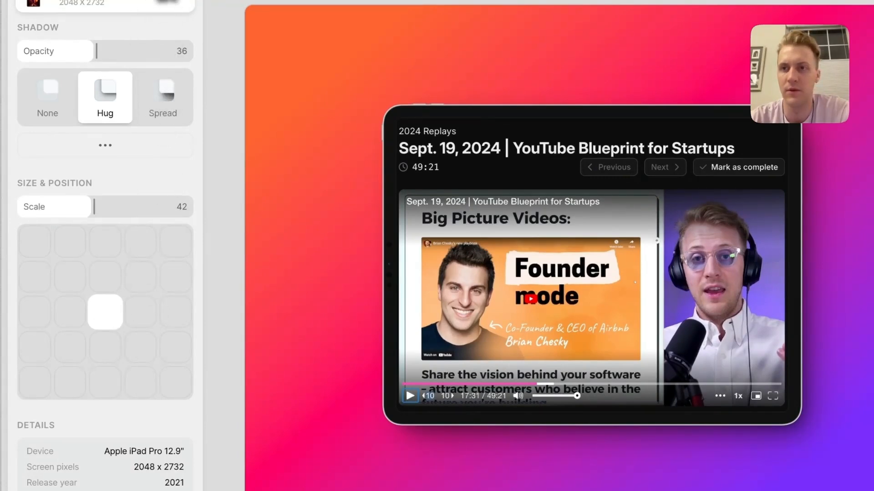
Try the 1920 x 1080 and 1200 x 675 canvas presets and browse the other social media sizes.
scroll(105, 245, down, 10)
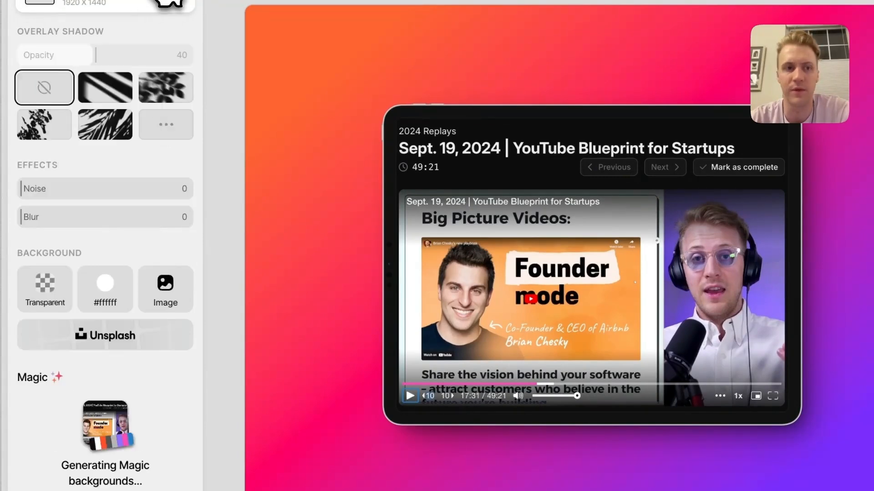
click(119, 5)
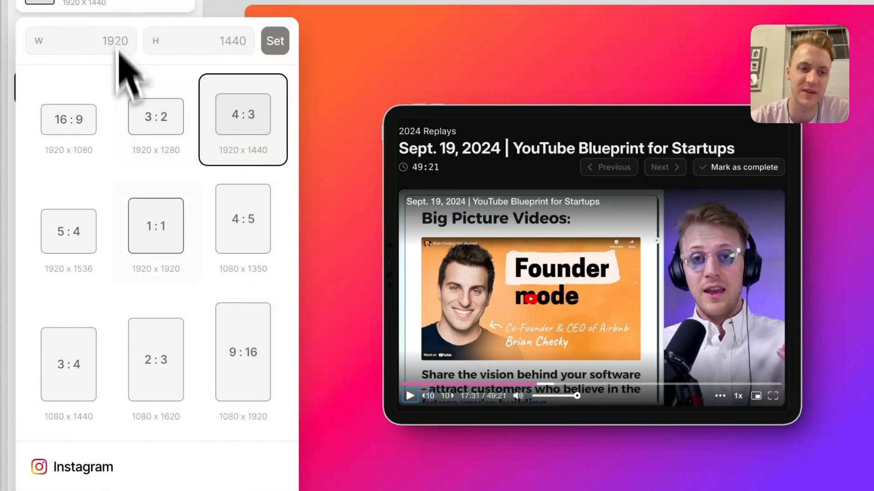
click(88, 128)
scroll(159, 282, down, 7)
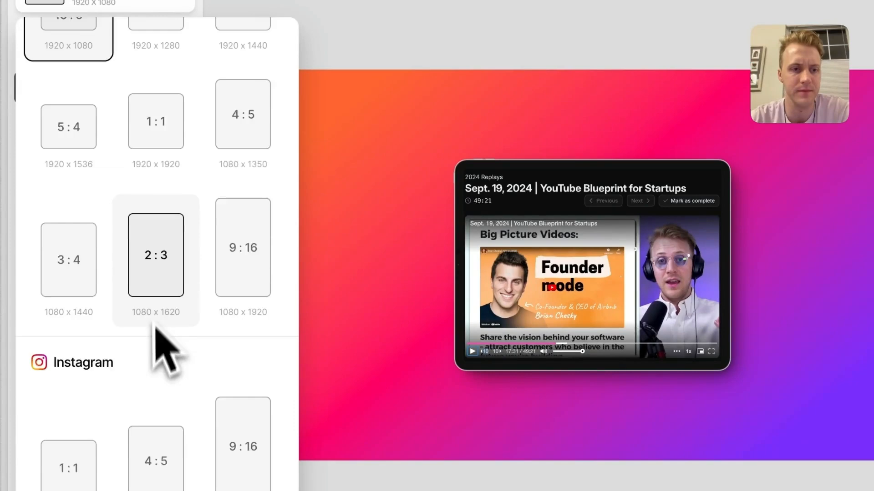
scroll(155, 396, down, 4)
click(93, 302)
scroll(165, 371, down, 12)
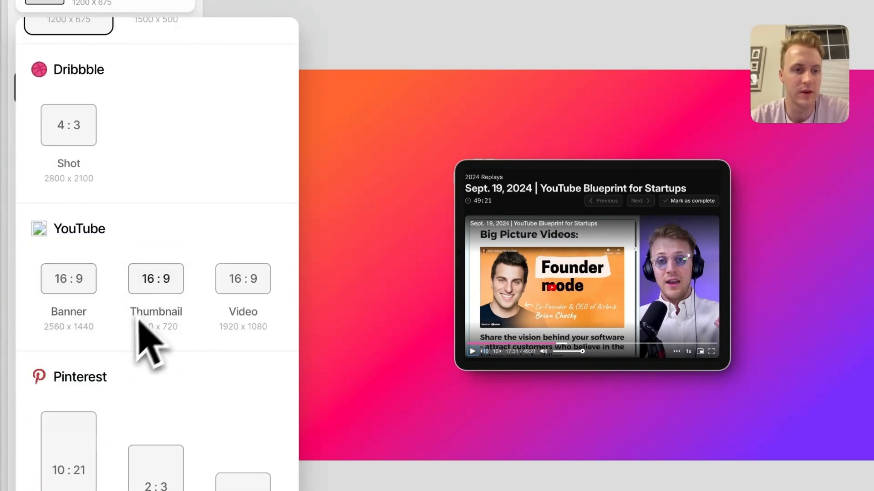
scroll(117, 361, down, 1)
scroll(135, 258, up, 10)
scroll(137, 255, up, 8)
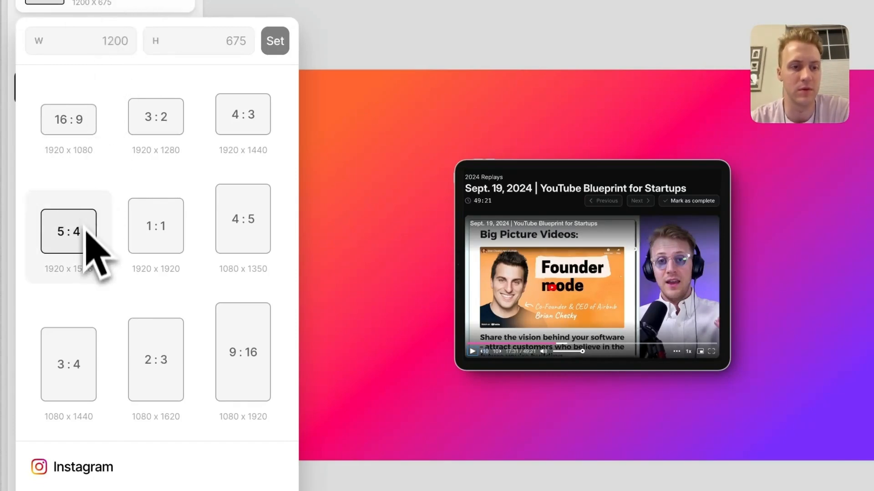
Set a custom canvas size of 1920 x 1080.
click(100, 46)
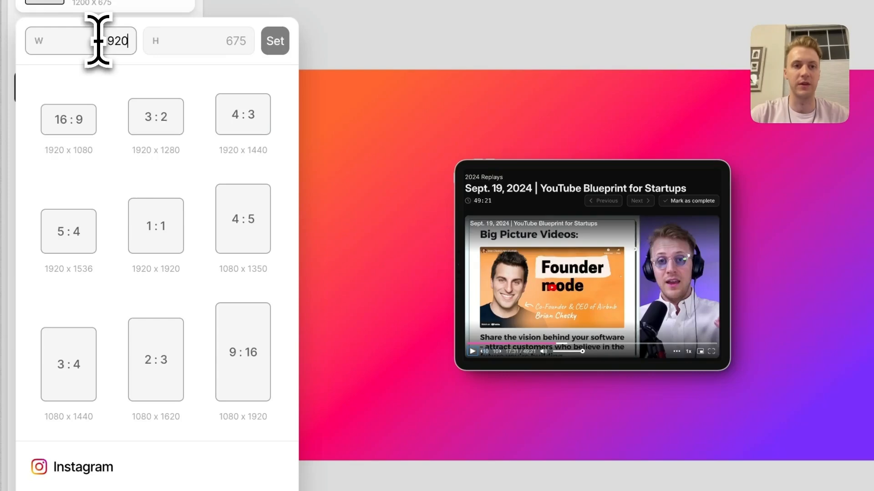
click(284, 35)
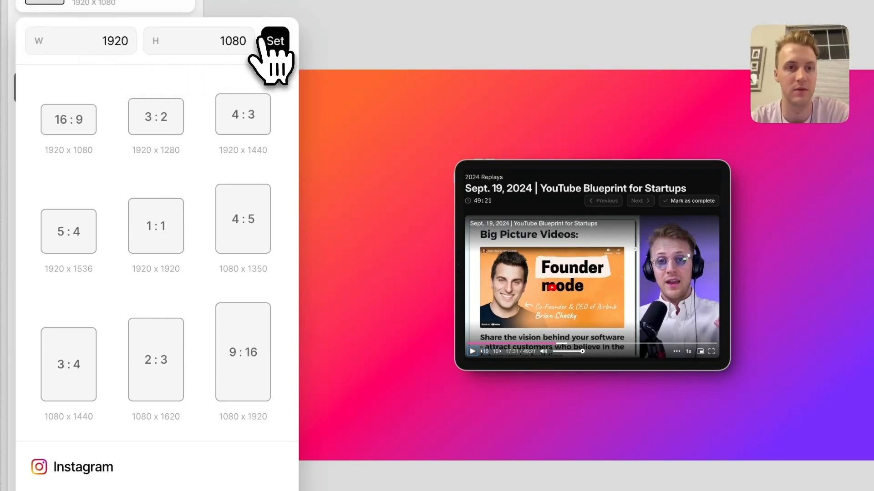
click(322, 39)
Enlarge the iPad to scale 100 and shift it downward so the canvas's lower edge crops it.
click(87, 2)
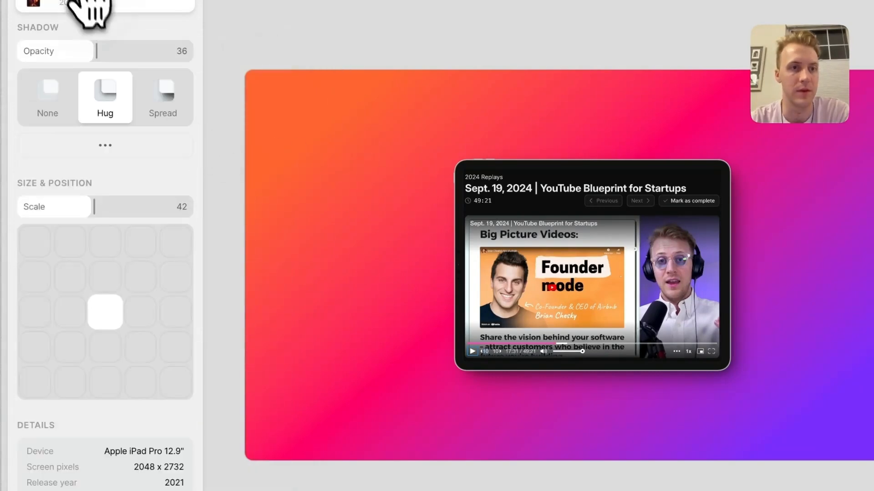
drag(91, 205, 192, 238)
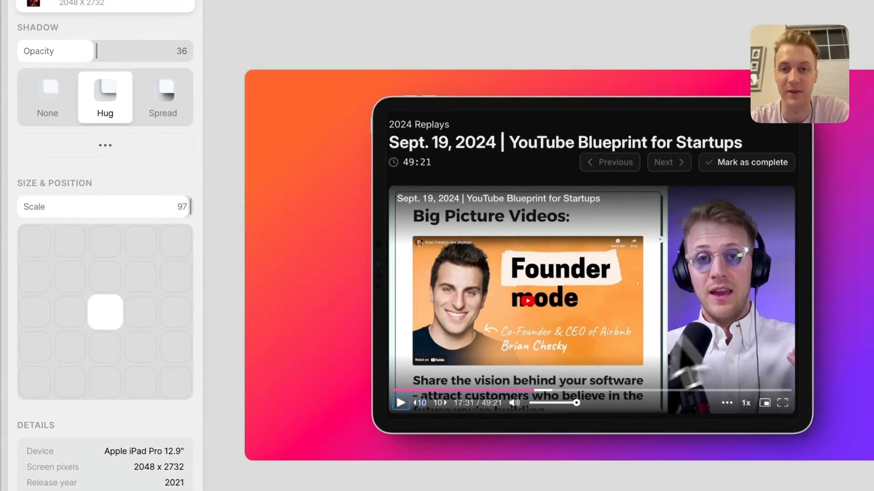
scroll(137, 232, down, 1)
drag(111, 263, 108, 336)
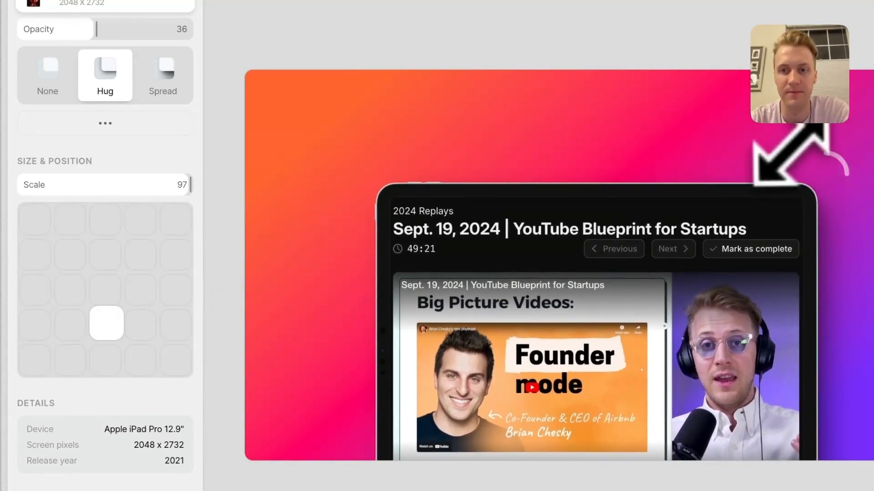
drag(794, 153, 868, 127)
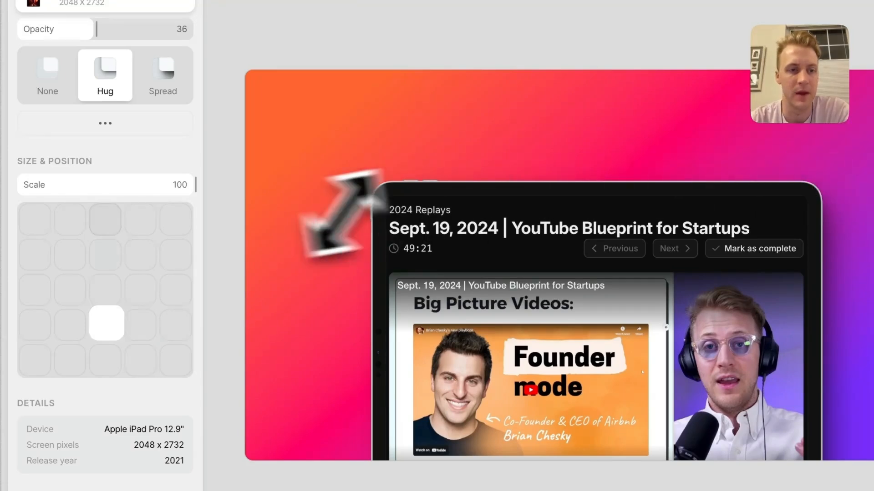
Try the iPad in the upper-right corner and slightly below center, and return it to the center of the canvas.
drag(107, 324, 176, 234)
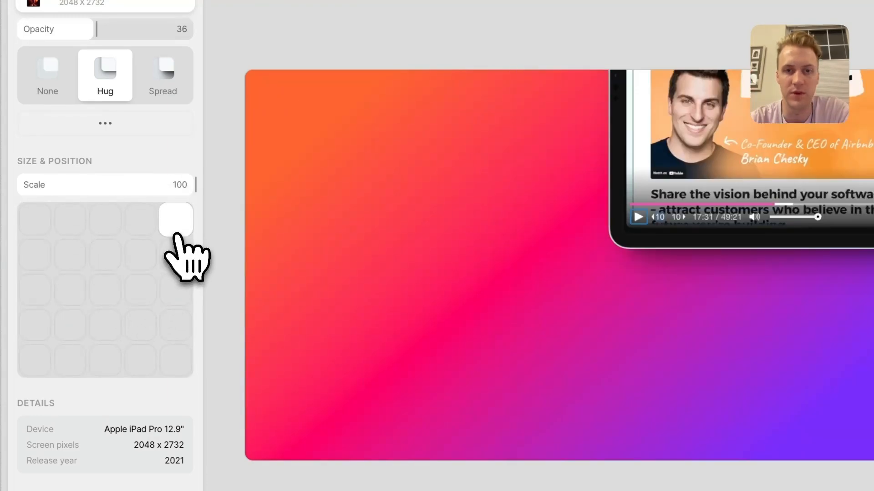
click(108, 291)
click(105, 324)
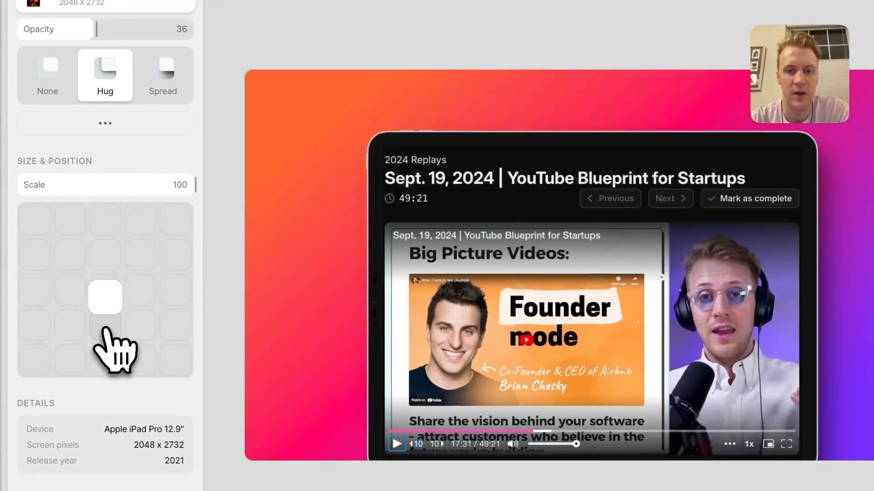
click(108, 302)
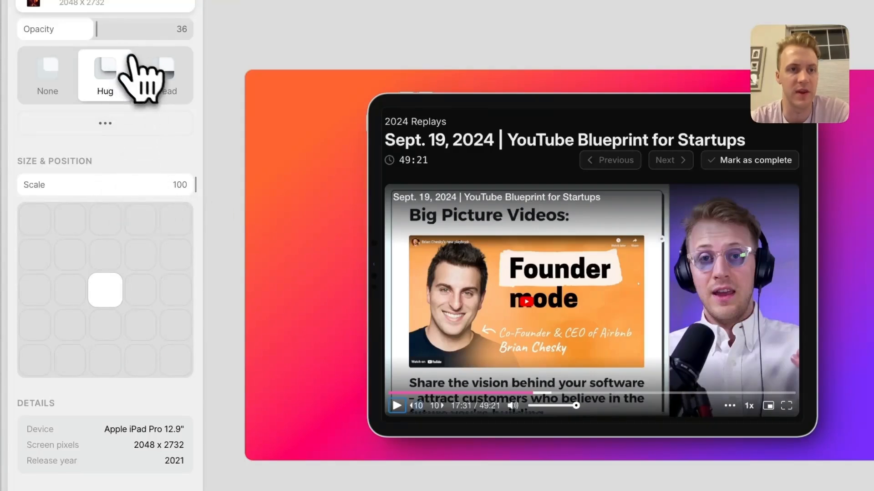
Try the diagonal-beam, blurred-leaf, palm-frond and window-grid overlay shadows on the mockup, and remove the overlay.
click(169, 4)
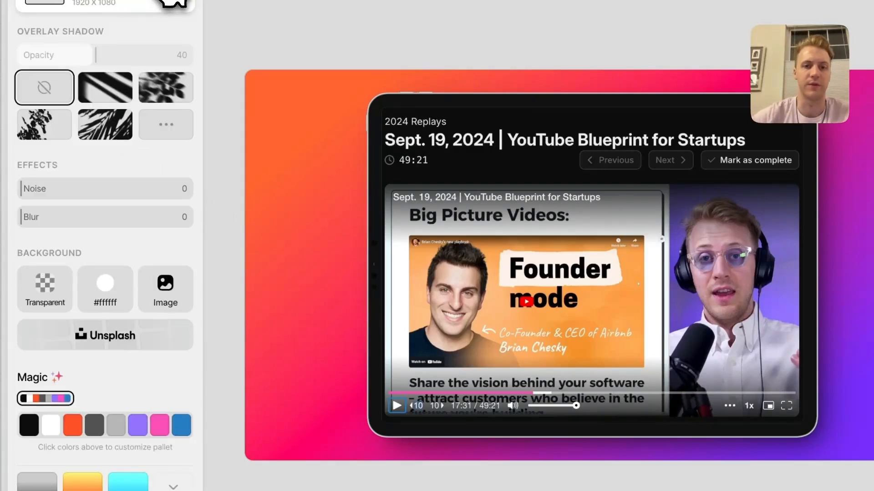
click(172, 3)
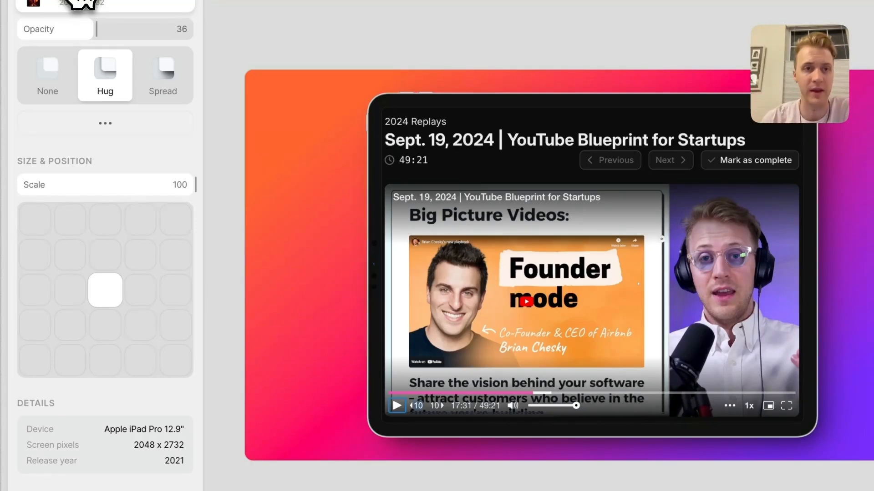
click(172, 3)
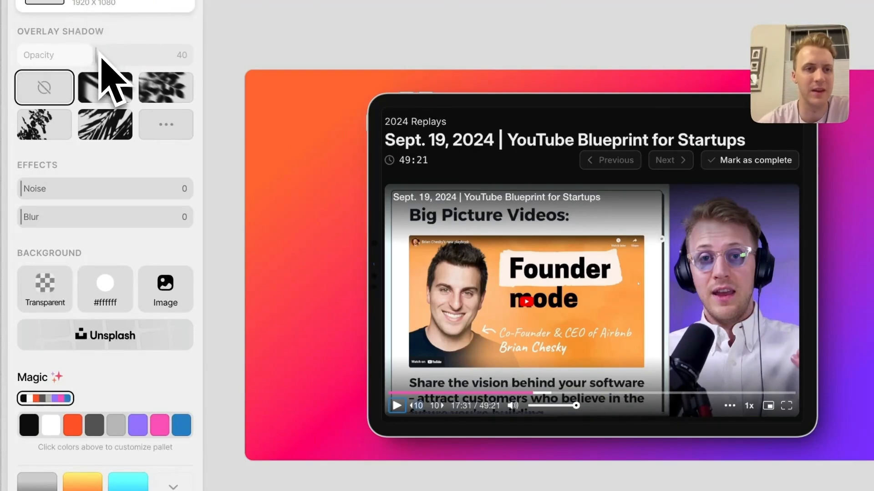
click(110, 87)
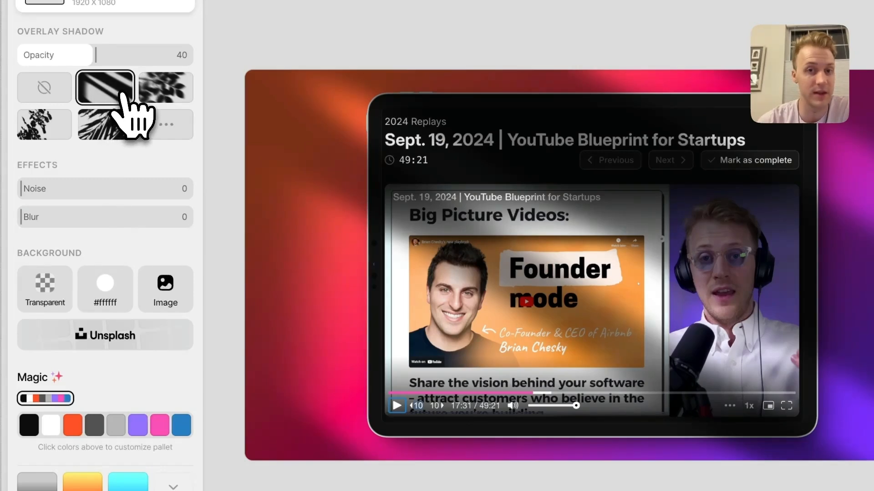
click(156, 91)
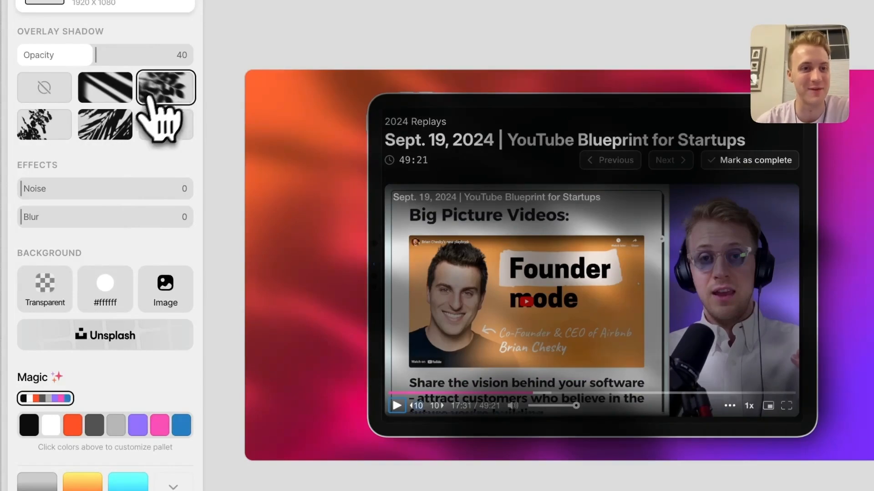
click(116, 124)
click(151, 129)
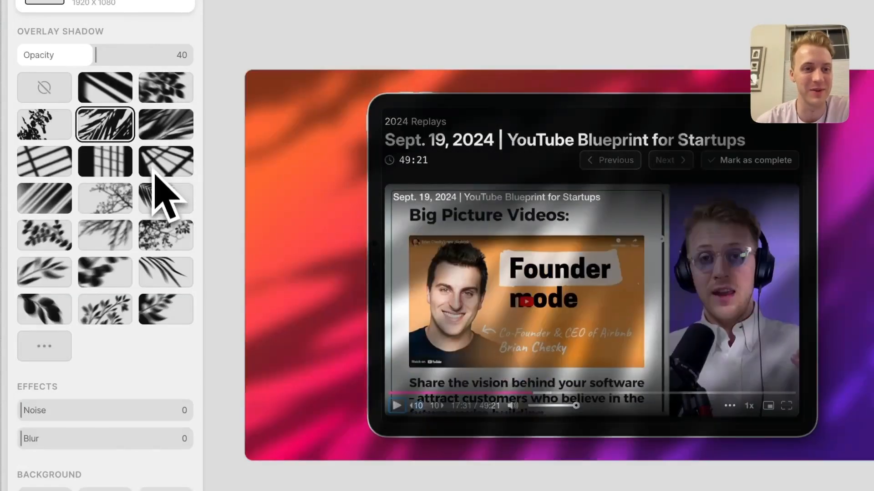
click(59, 164)
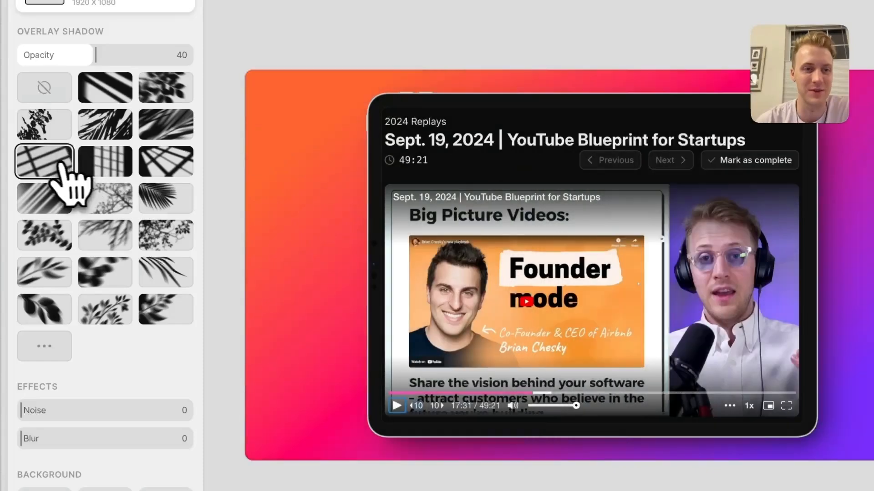
click(165, 168)
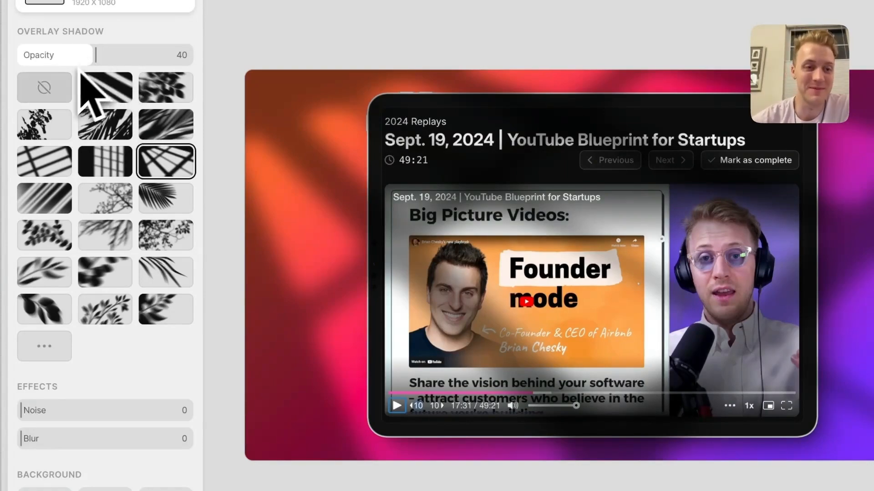
click(48, 93)
Set the background's noise effect to 78 and try its blur effect, leaving blur at 0.
scroll(156, 293, down, 3)
drag(73, 327, 138, 343)
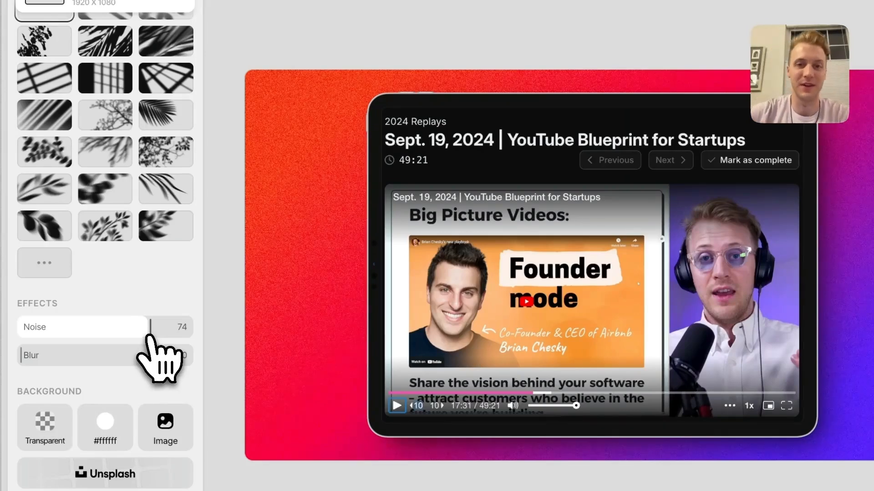
mouse_move(156, 335)
mouse_down()
mouse_move(172, 341)
mouse_move(132, 341)
mouse_move(204, 336)
mouse_move(162, 320)
mouse_up()
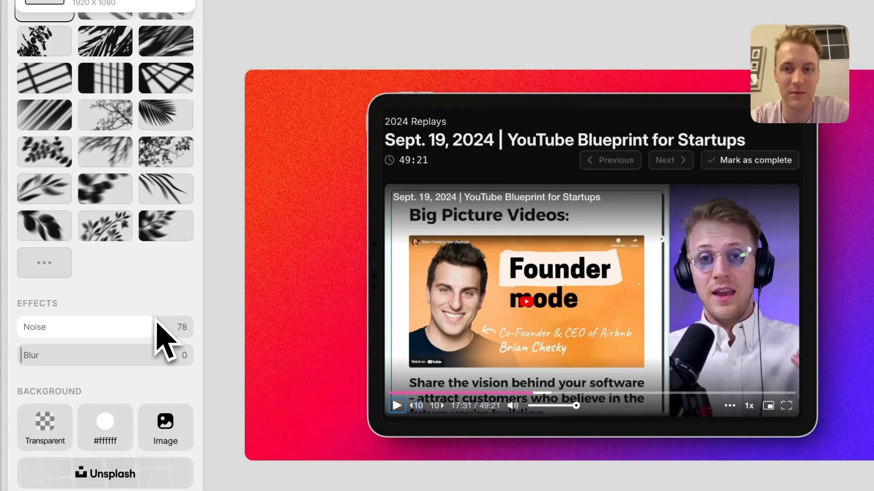
drag(160, 356, 91, 346)
Try the orange gradient and solid black Magic backgrounds, and apply the dark blurred one with a faint orange glow.
scroll(91, 346, down, 7)
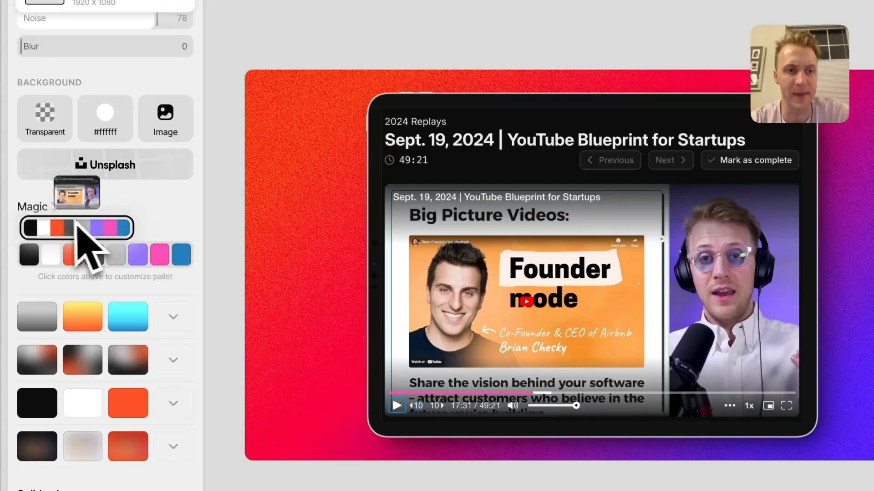
scroll(177, 222, down, 2)
scroll(178, 222, down, 2)
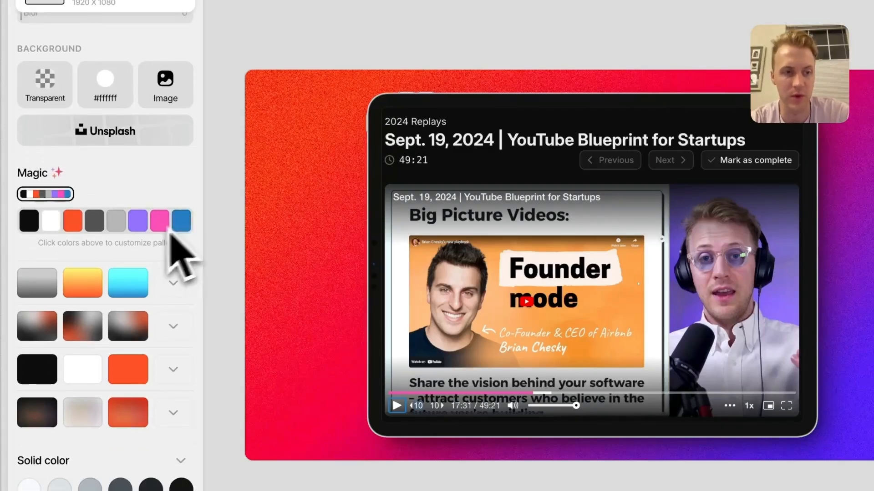
click(84, 283)
click(37, 369)
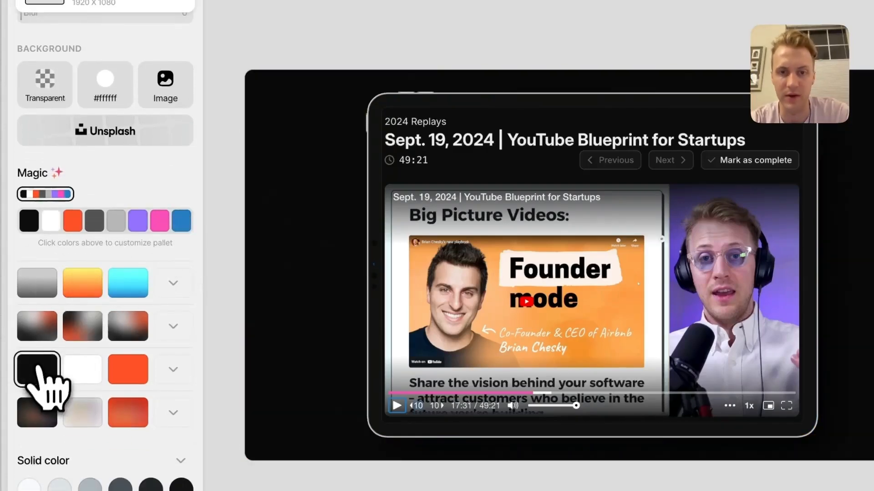
click(36, 413)
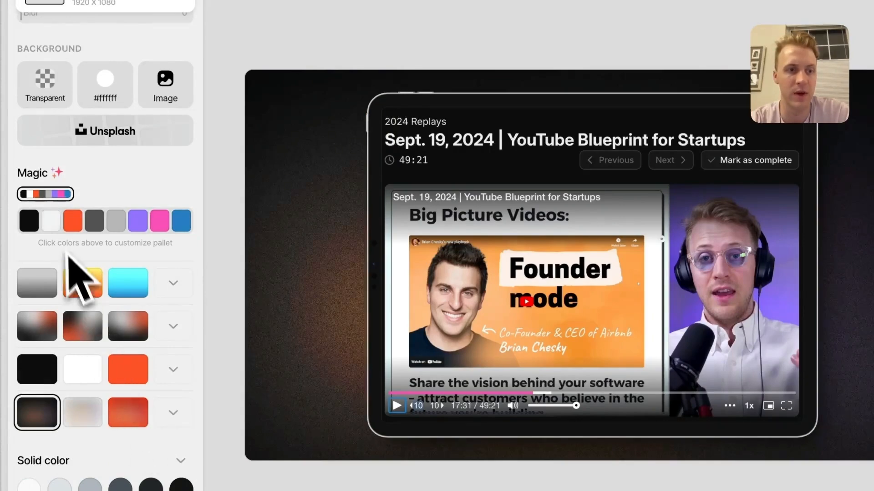
Exclude black from the Magic color palette and add it back.
mouse_move(56, 200)
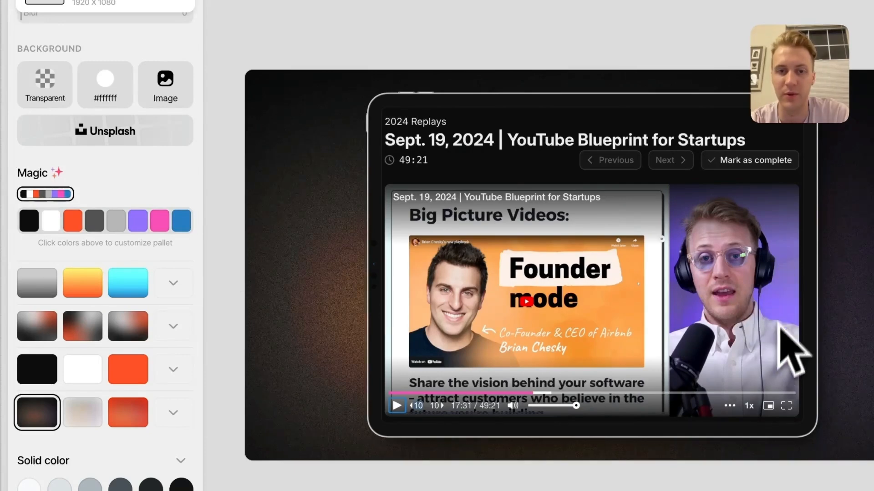
click(30, 221)
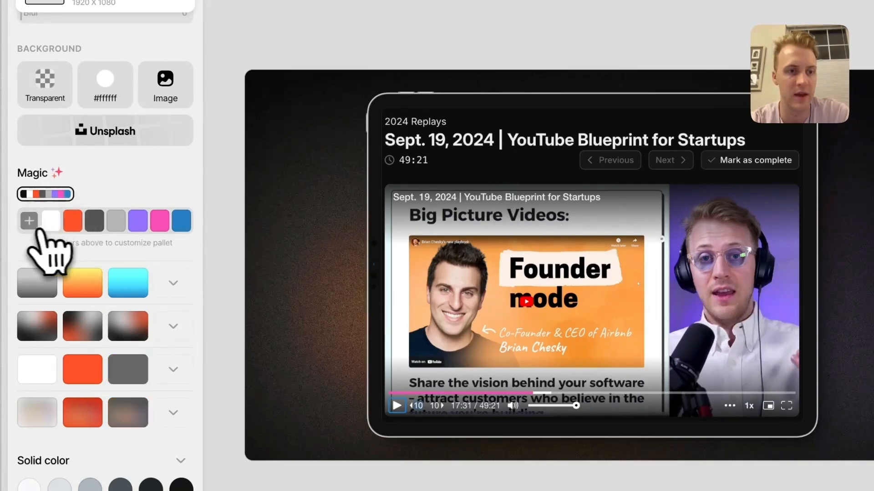
click(29, 221)
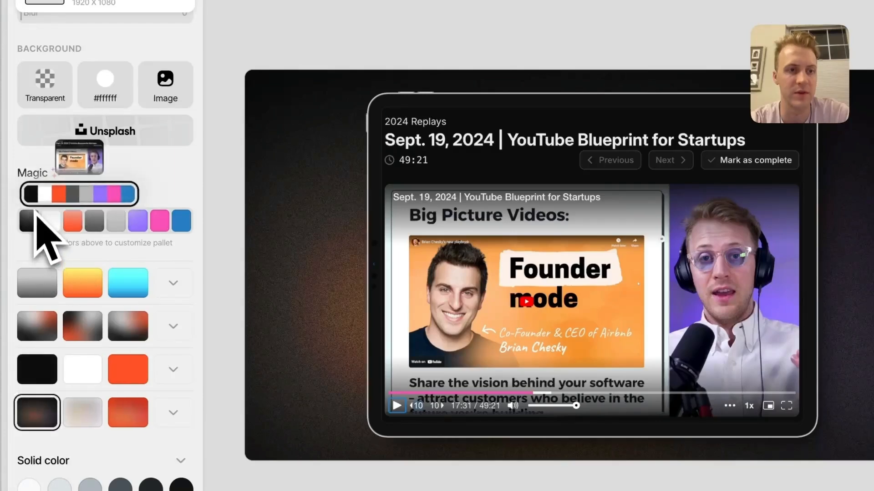
Try the blurred orange-red, the black-and-orange mesh and the cyan-to-blue gradient Magic backgrounds.
click(134, 410)
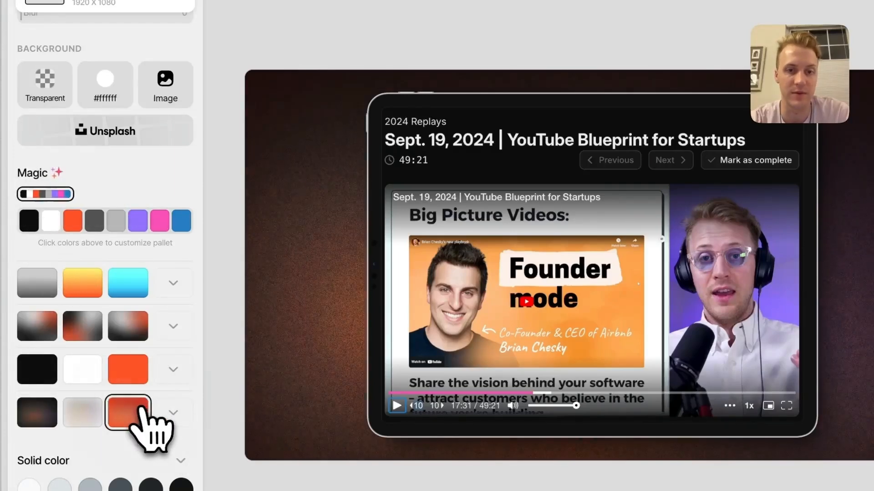
click(129, 328)
click(130, 291)
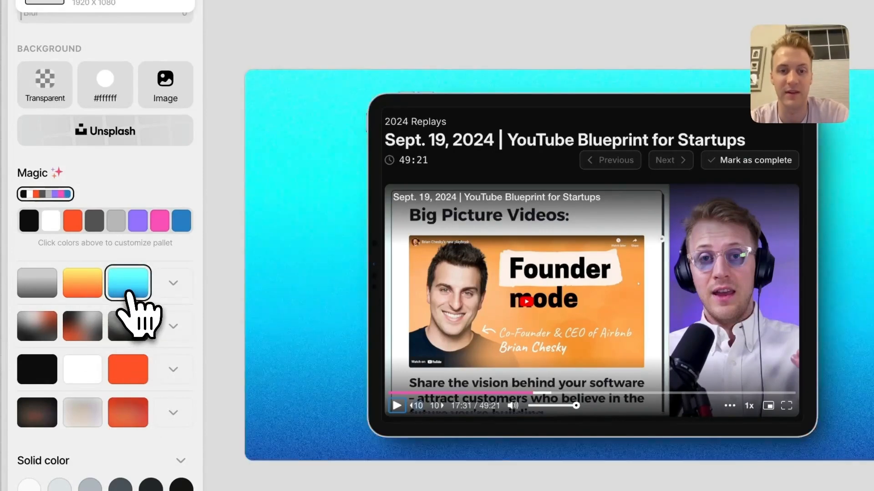
Expand the Magic gradient variants and try the pink gradient and the black one with a purple glow as backgrounds.
click(173, 283)
click(38, 318)
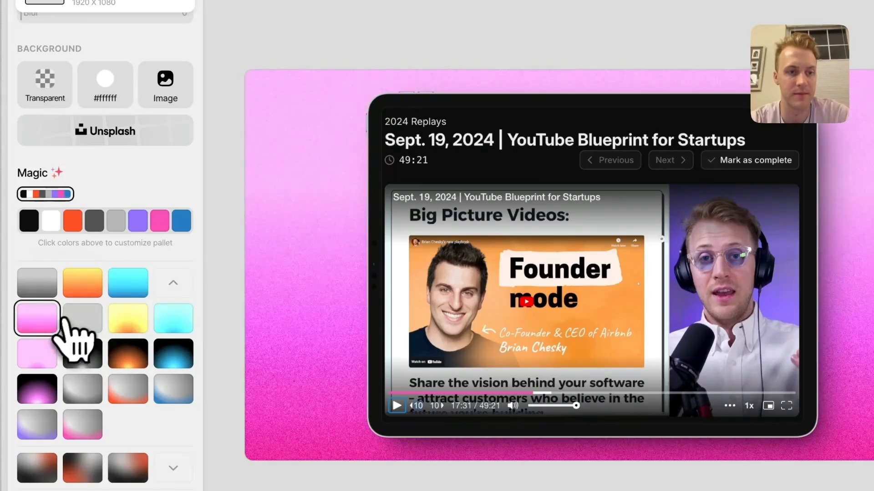
scroll(51, 332, down, 1)
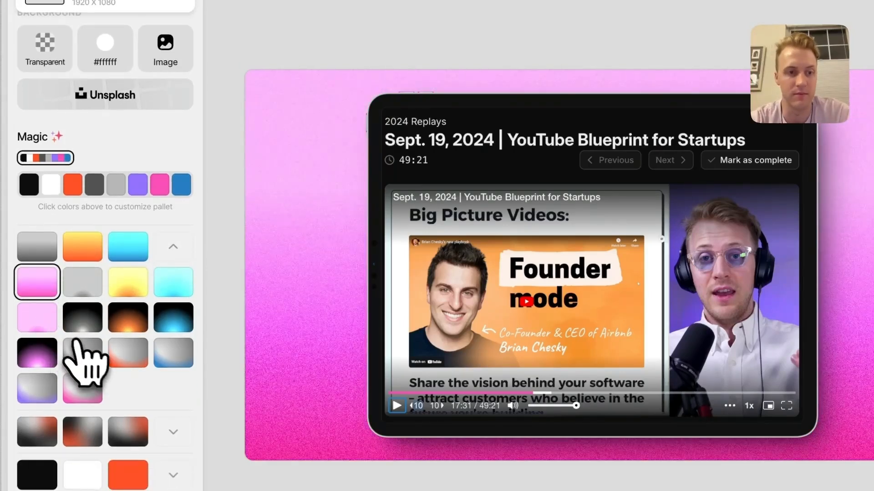
click(45, 357)
scroll(50, 360, down, 1)
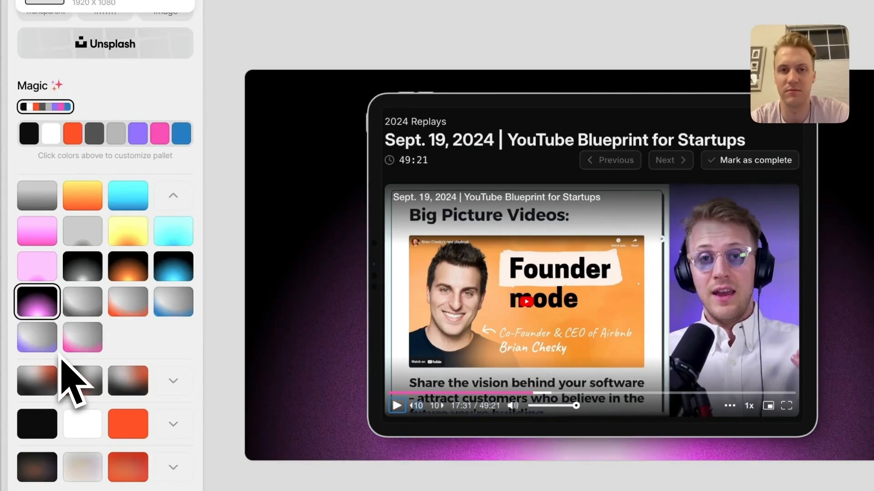
scroll(70, 382, down, 1)
Try the black, grey and red mesh Magic background and shuffle its color arrangement several times.
click(147, 336)
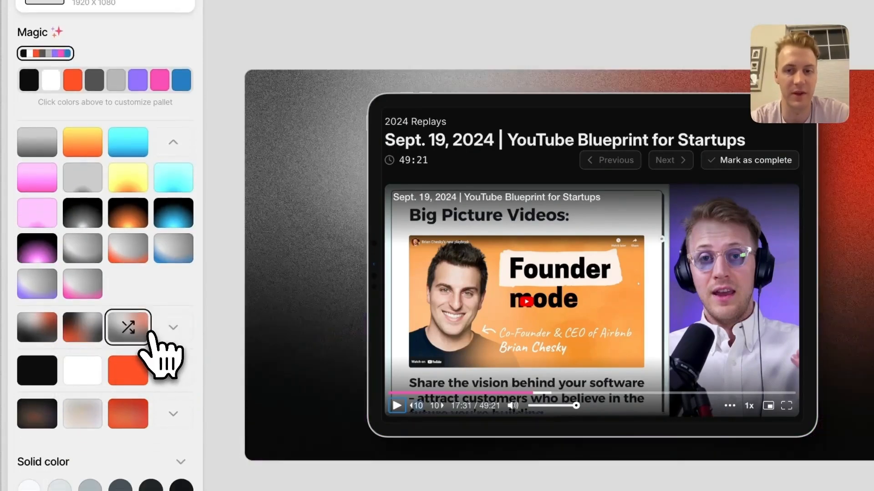
click(135, 342)
click(136, 339)
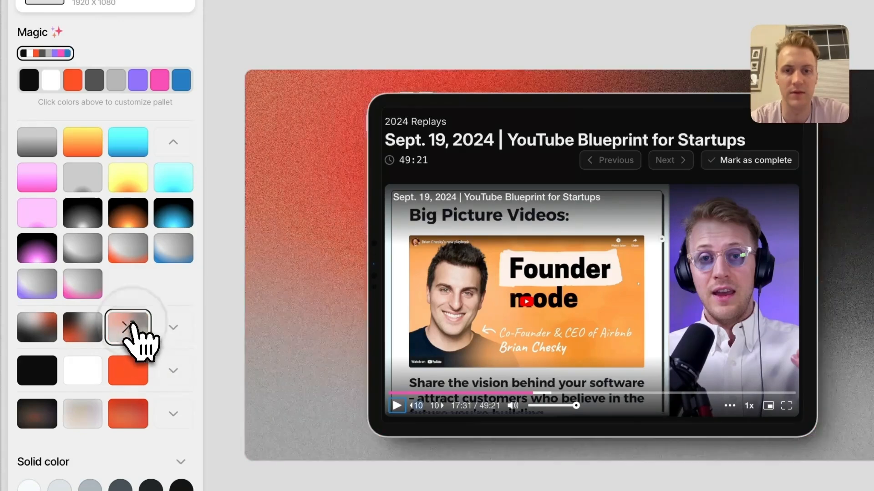
click(133, 330)
click(134, 339)
click(135, 339)
click(136, 337)
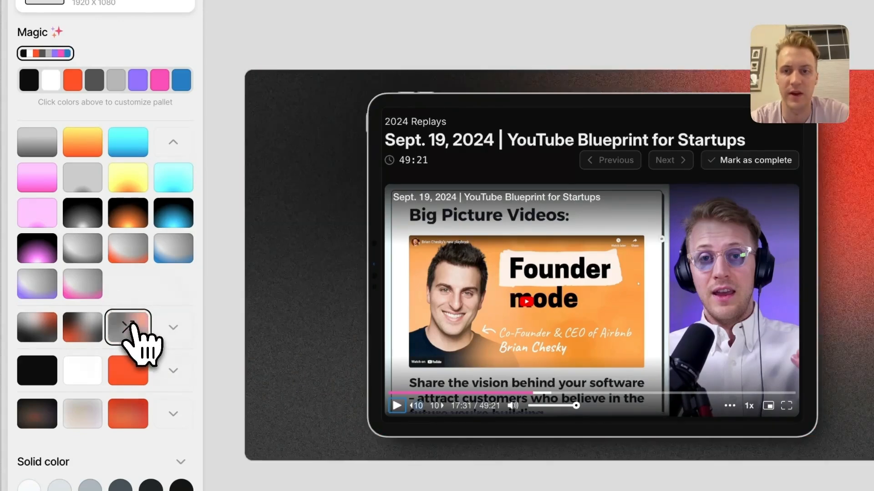
click(132, 324)
Try red, white, light grey, yellow and green as solid background colors.
scroll(132, 324, down, 4)
click(29, 344)
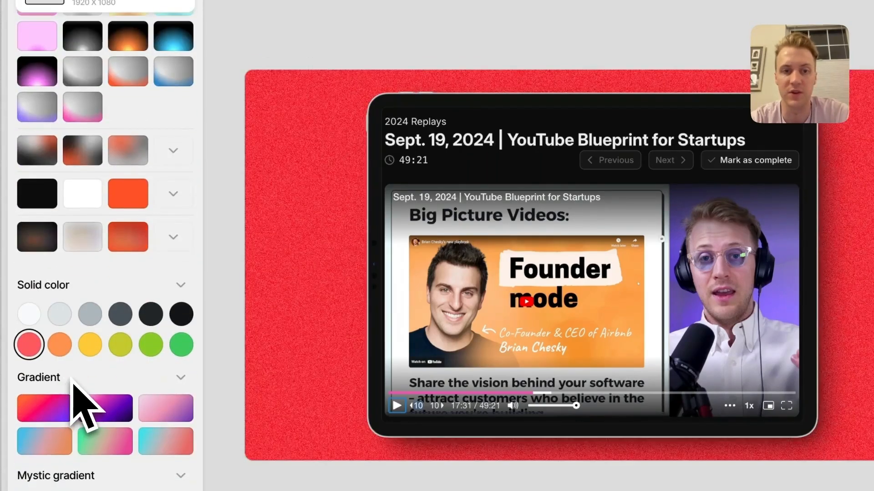
click(30, 320)
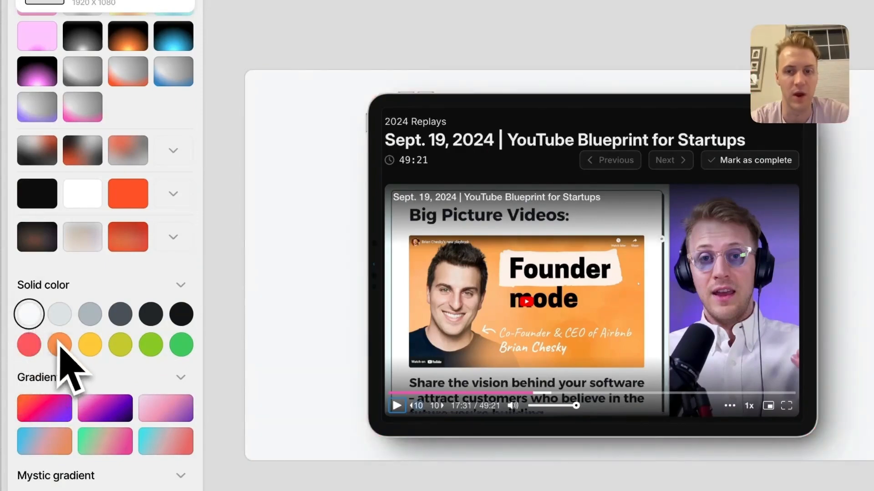
click(61, 315)
click(90, 343)
click(180, 344)
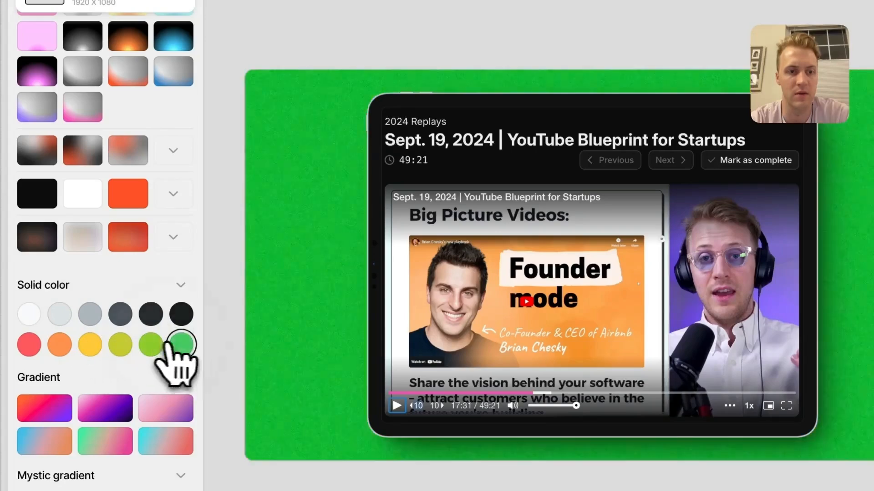
Expand the solid color set and try black, bright pink and dark purple backgrounds.
click(182, 312)
scroll(181, 312, down, 1)
click(181, 342)
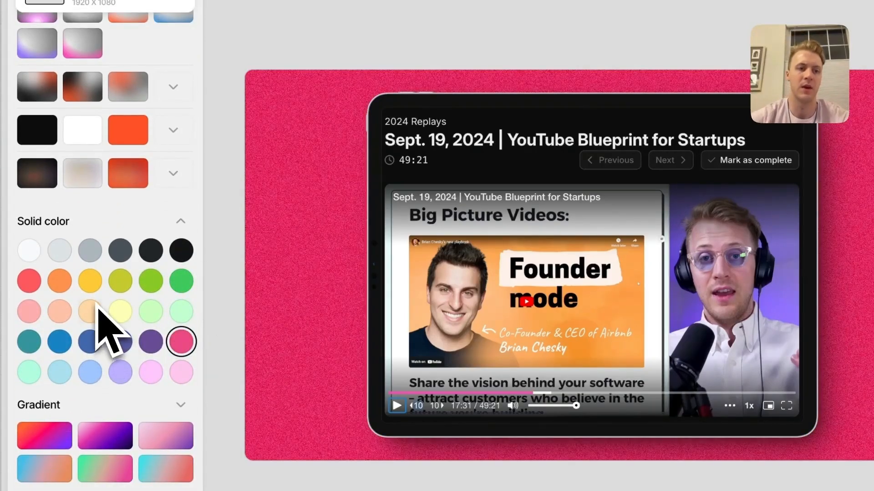
click(145, 343)
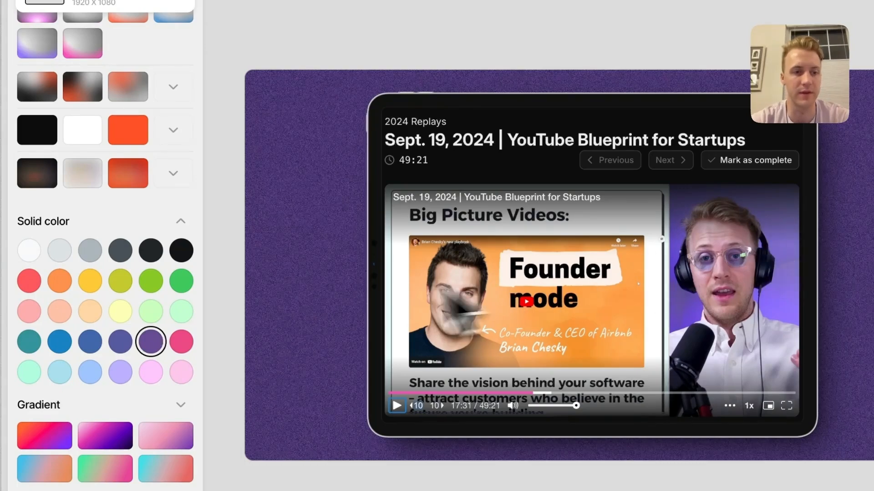
Expand the Gradient presets and try the indigo gradient as the background.
scroll(146, 341, down, 4)
click(159, 303)
scroll(160, 304, down, 2)
click(144, 250)
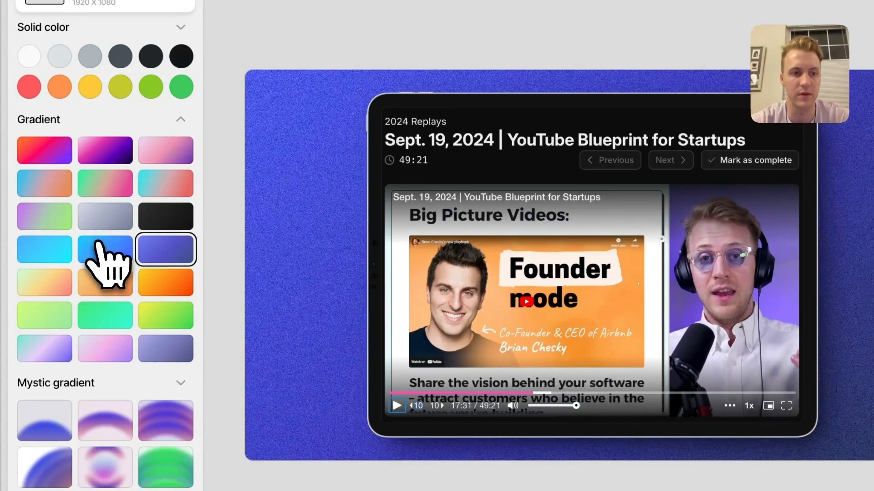
Try the black-purple-white and the dark blue Cosmic gradient backgrounds.
click(59, 490)
scroll(67, 457, down, 3)
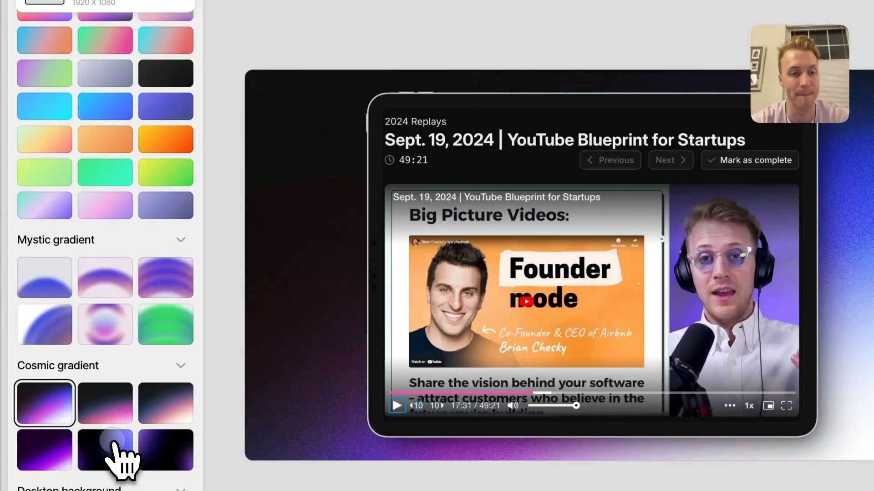
click(116, 448)
Try the green-hills and blue-orange-rays desktop backgrounds, and expand the set to try the one with a soft orange glow.
scroll(116, 419, down, 3)
click(102, 403)
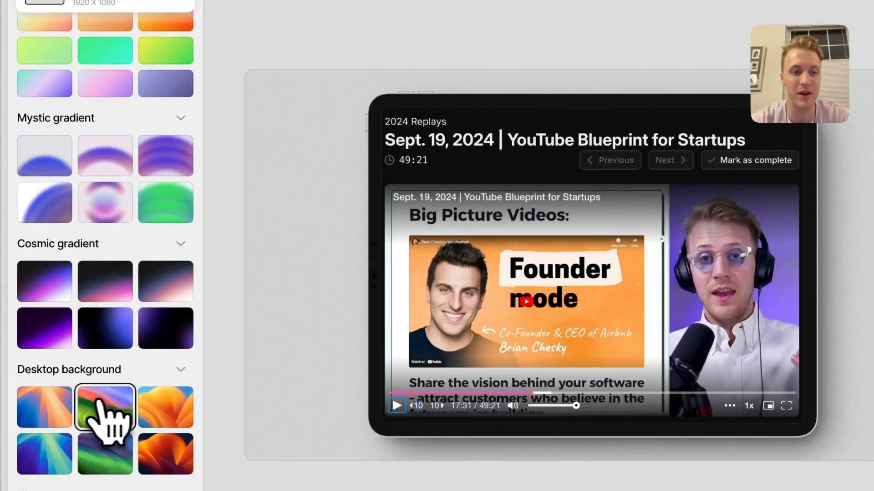
click(64, 404)
scroll(68, 423, down, 2)
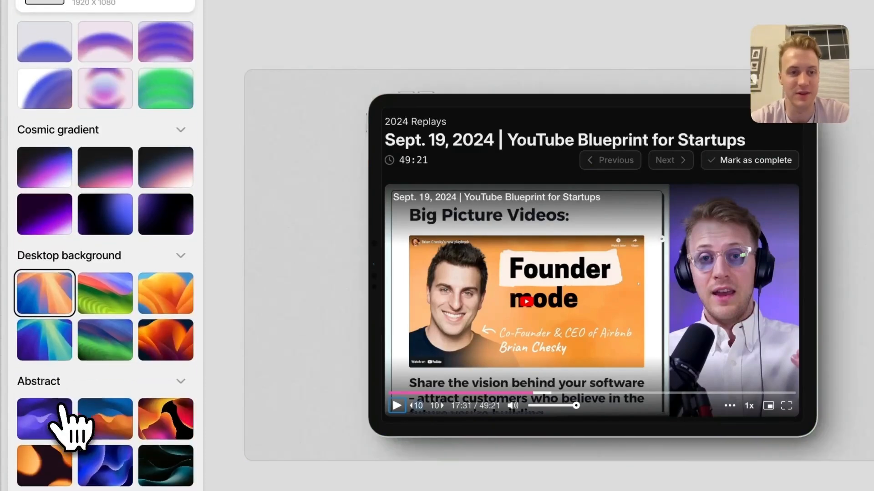
scroll(172, 267, down, 3)
scroll(172, 292, down, 2)
click(165, 273)
scroll(103, 303, down, 3)
click(107, 298)
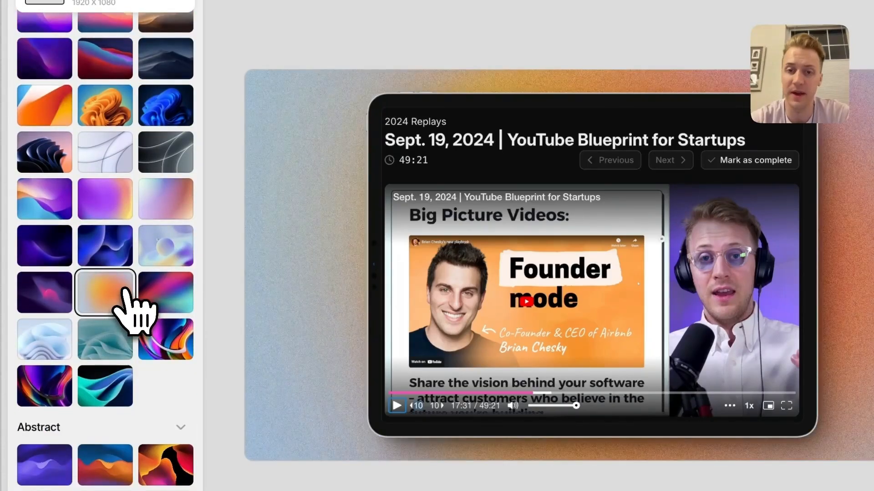
Try the purple wave, dark teal wave and black-red-yellow Abstract backgrounds.
scroll(109, 280, down, 5)
click(45, 220)
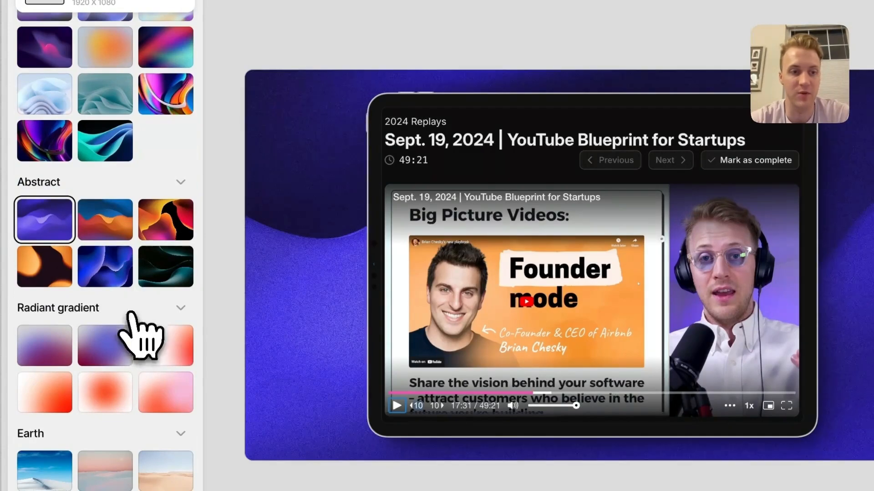
click(165, 260)
click(165, 230)
Try an orange Radiant gradient, and the snowy dune and golden-brown dune photos from the expanded Earth set.
scroll(157, 231, down, 3)
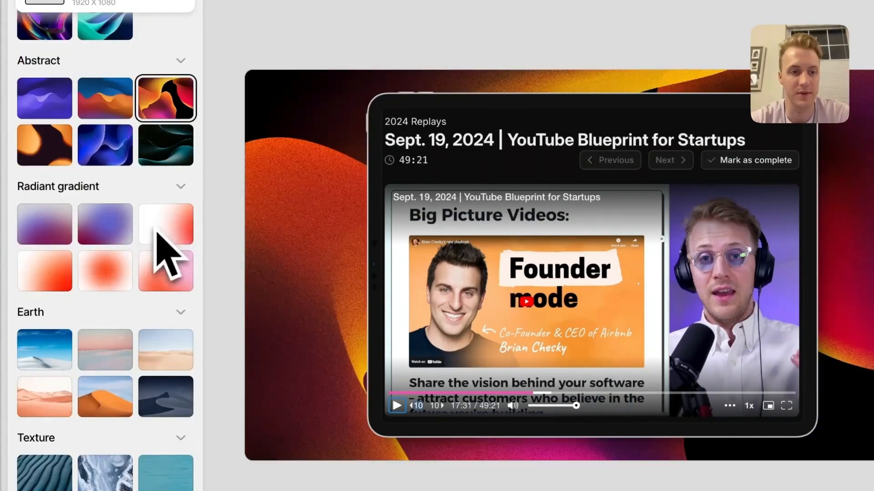
click(54, 279)
click(45, 345)
click(146, 322)
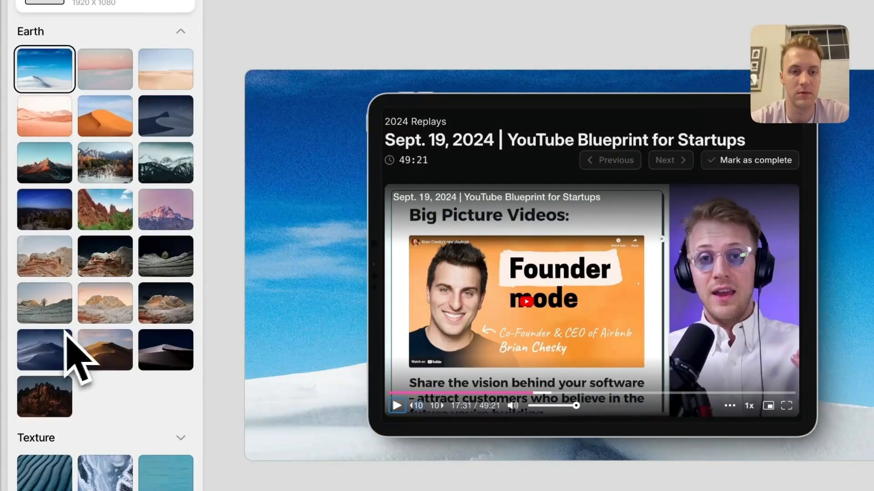
click(112, 364)
Try the rippled teal Texture background, and expand the Texture set to apply the black rock surface.
click(45, 473)
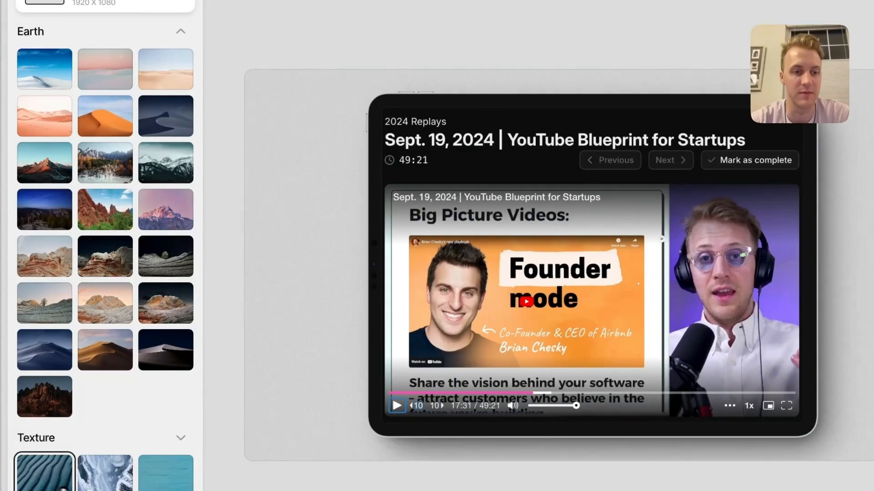
click(45, 490)
click(180, 437)
scroll(143, 451, up, 10)
scroll(142, 450, up, 15)
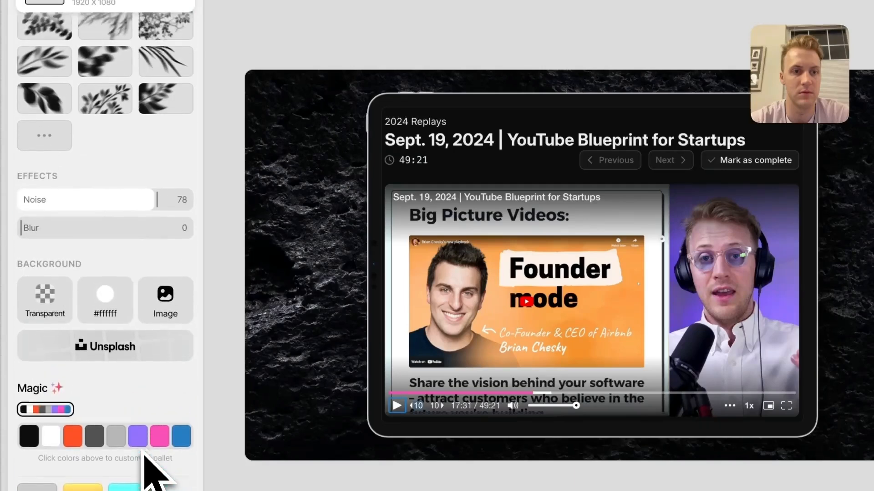
Look at the Unsplash search suggestions and set the background to the custom solid color #a675f5.
click(150, 359)
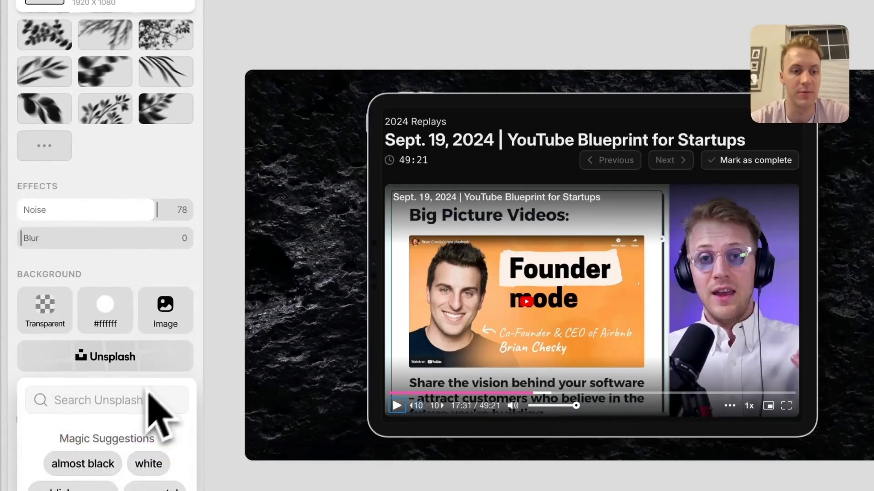
scroll(156, 409, down, 3)
click(124, 261)
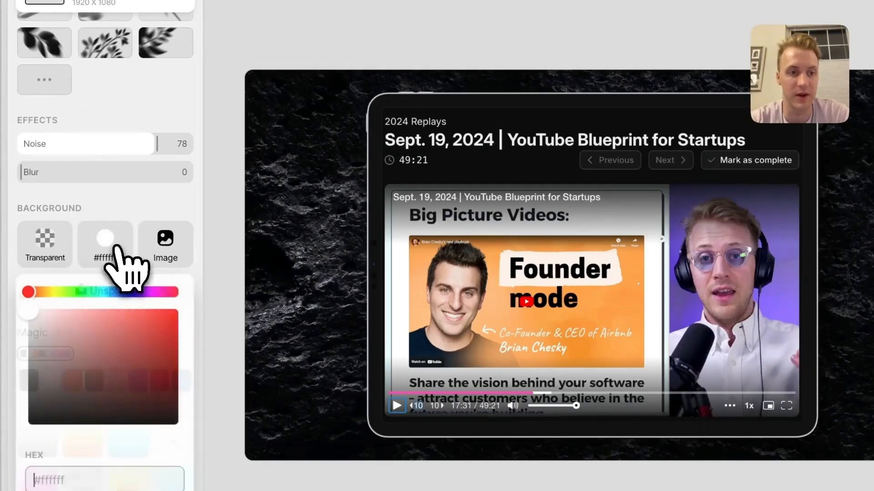
drag(127, 317, 141, 300)
click(106, 317)
scroll(128, 361, down, 5)
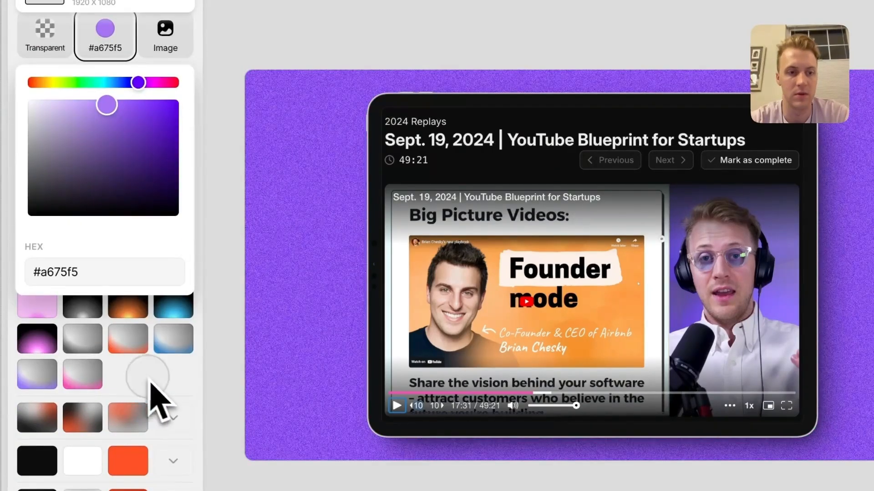
click(146, 379)
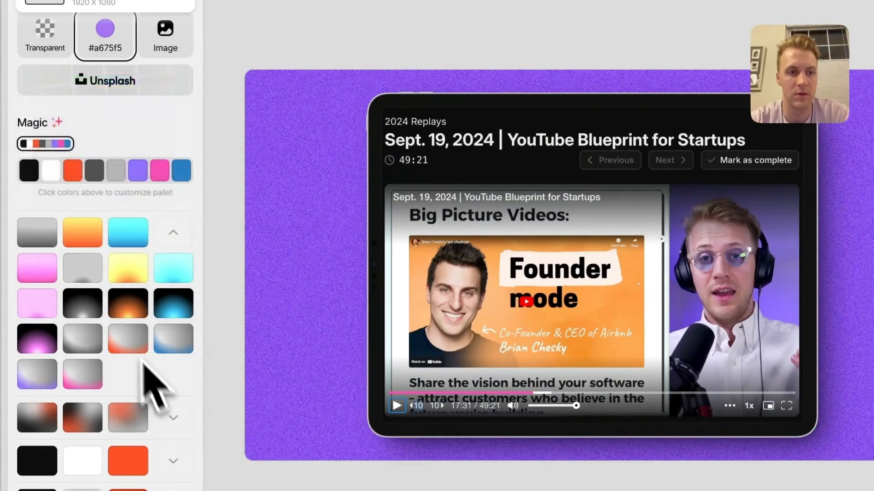
Exclude every color except purple from the Magic palette and apply the solid purple Magic background.
click(30, 172)
click(30, 173)
click(30, 173)
click(50, 171)
click(73, 171)
click(95, 171)
click(116, 171)
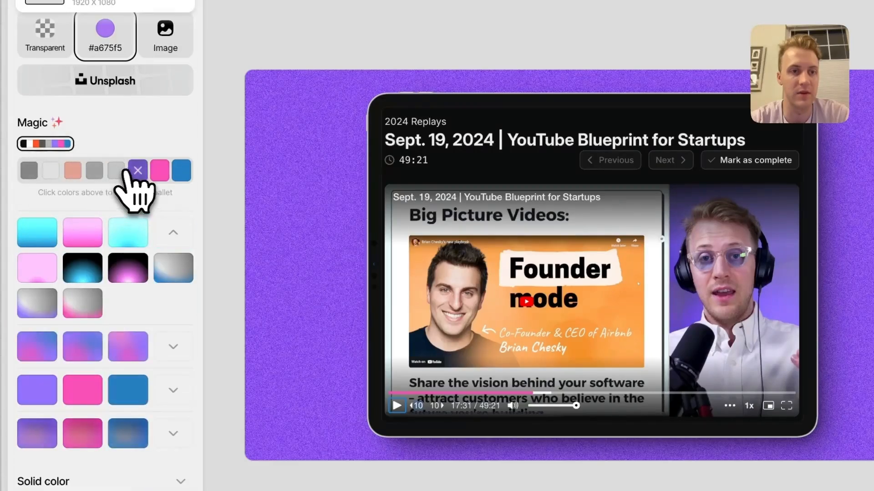
click(138, 171)
click(159, 171)
click(181, 171)
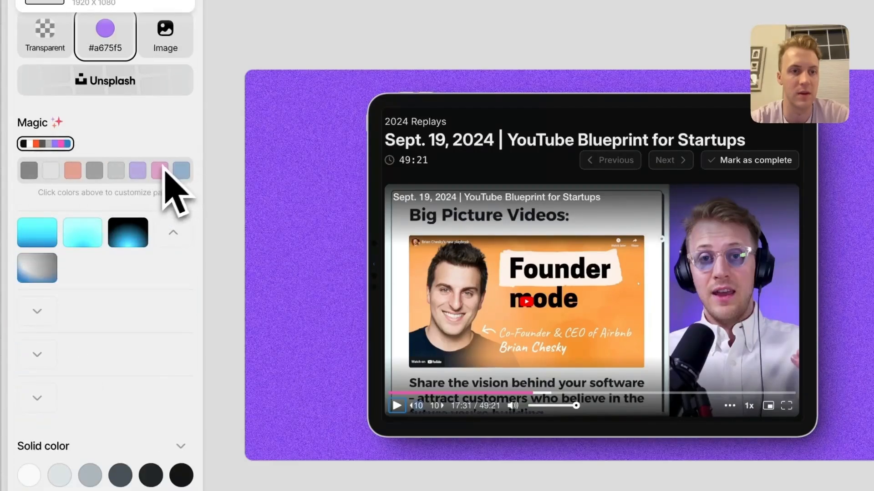
click(137, 171)
click(49, 313)
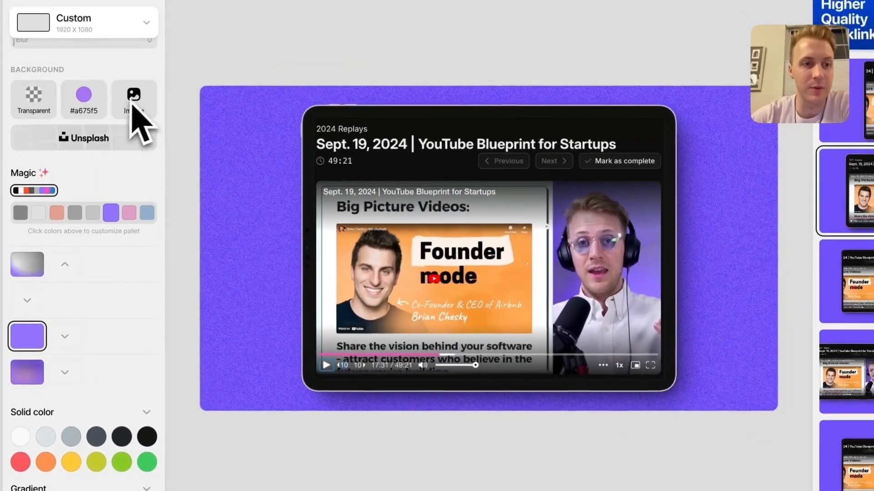
Try the light-bulb grid and pink curved-wave images from Unsplash's Digital art results, and return to the solid purple Magic background.
click(123, 140)
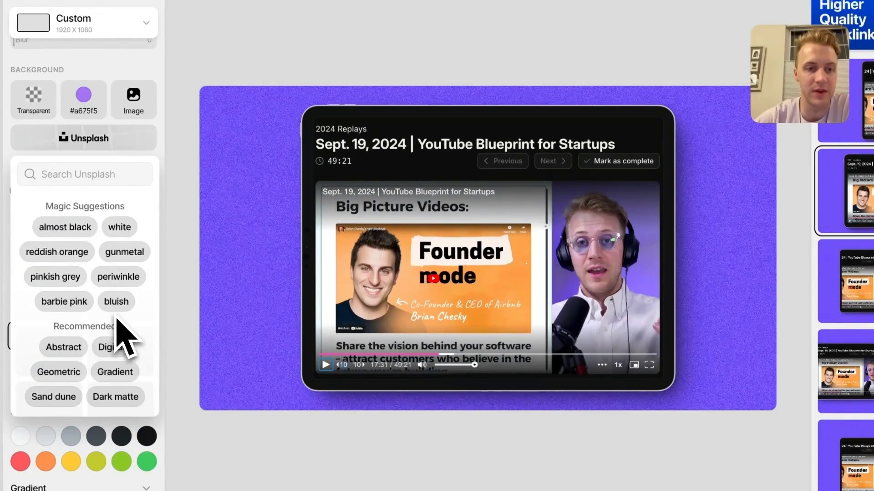
click(113, 347)
click(117, 228)
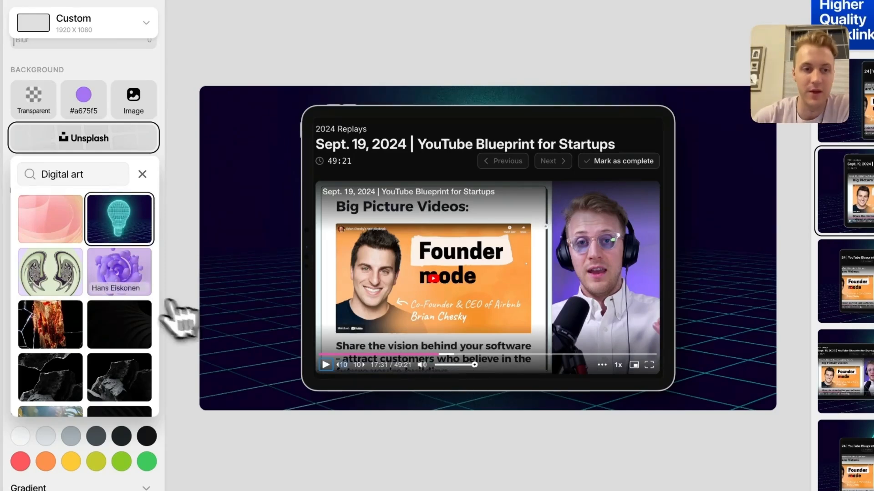
click(72, 232)
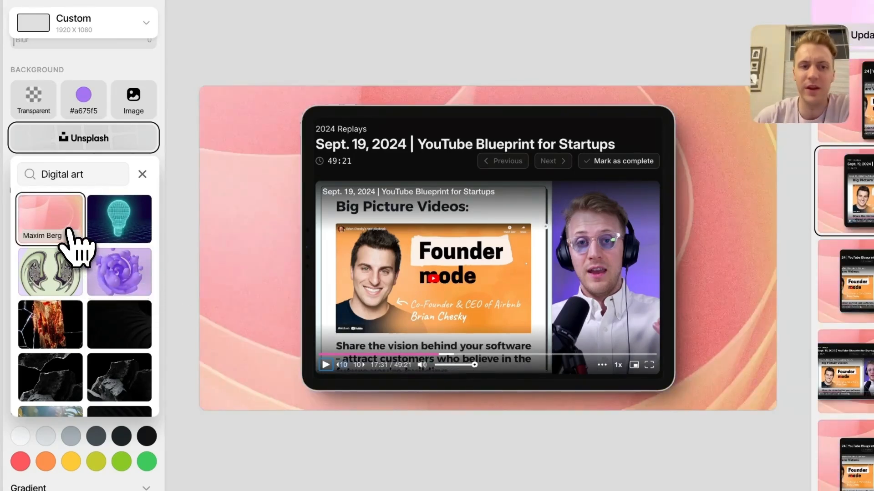
click(143, 174)
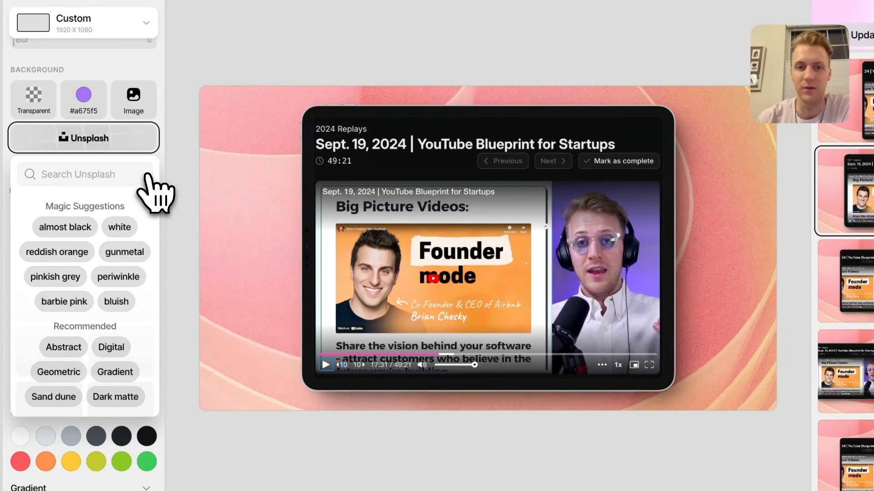
click(145, 86)
click(29, 336)
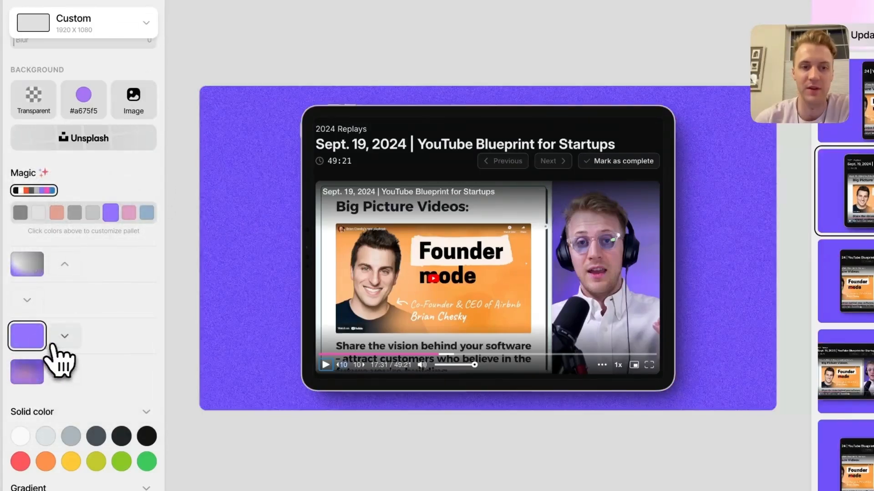
Open the export settings, try the 2x and 3x image qualities, and return to 1x.
scroll(66, 345, down, 10)
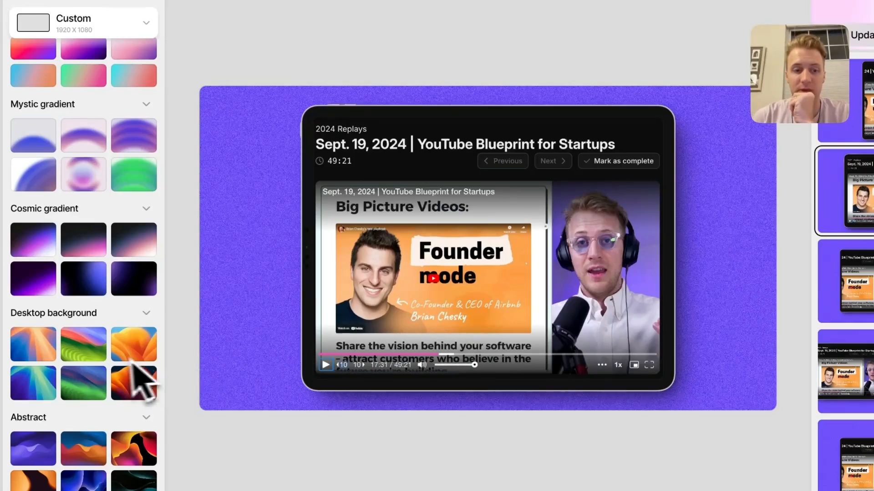
scroll(141, 365, down, 10)
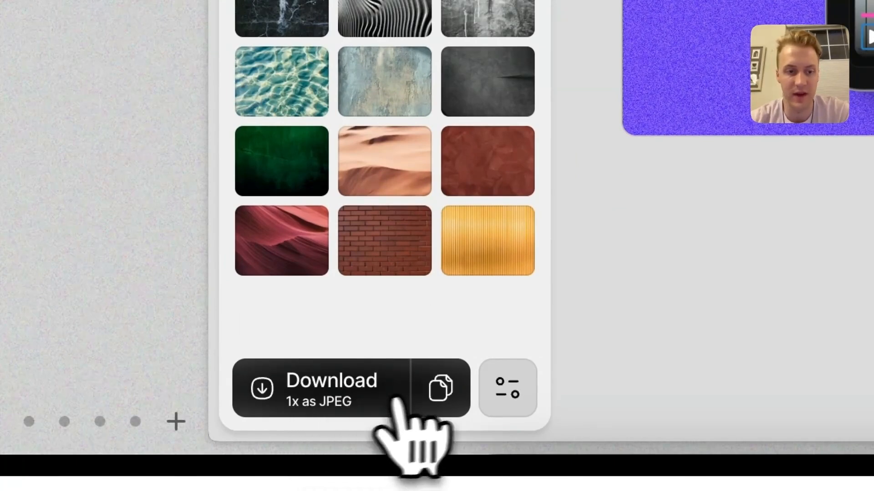
mouse_move(462, 352)
click(397, 246)
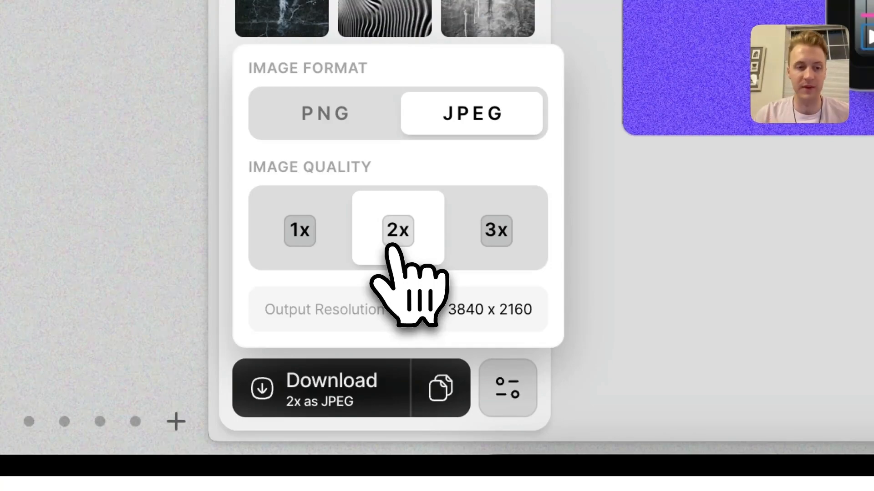
click(302, 239)
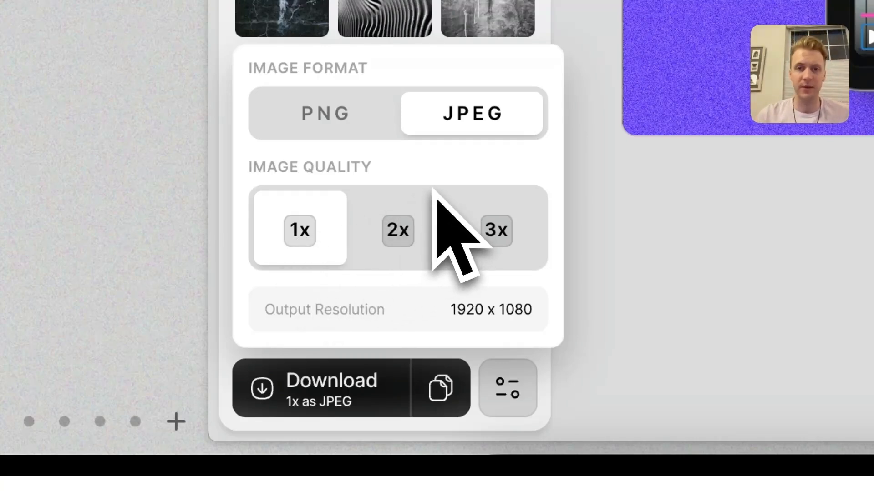
click(495, 237)
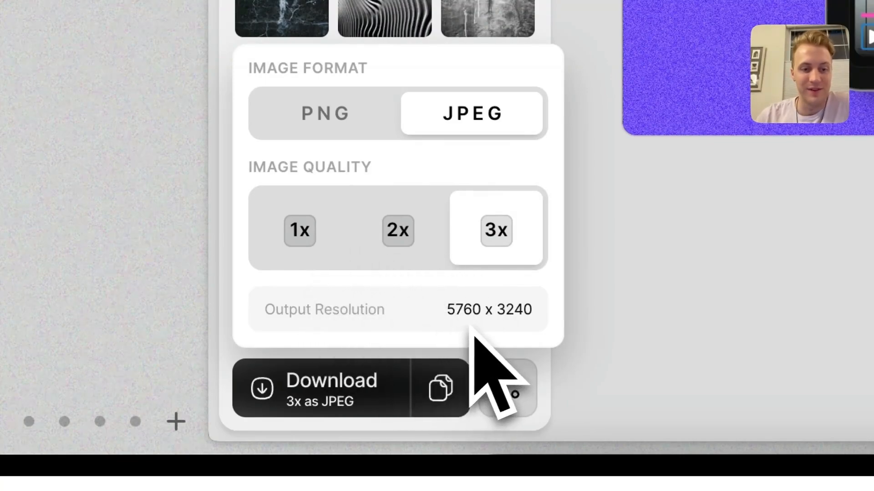
click(401, 233)
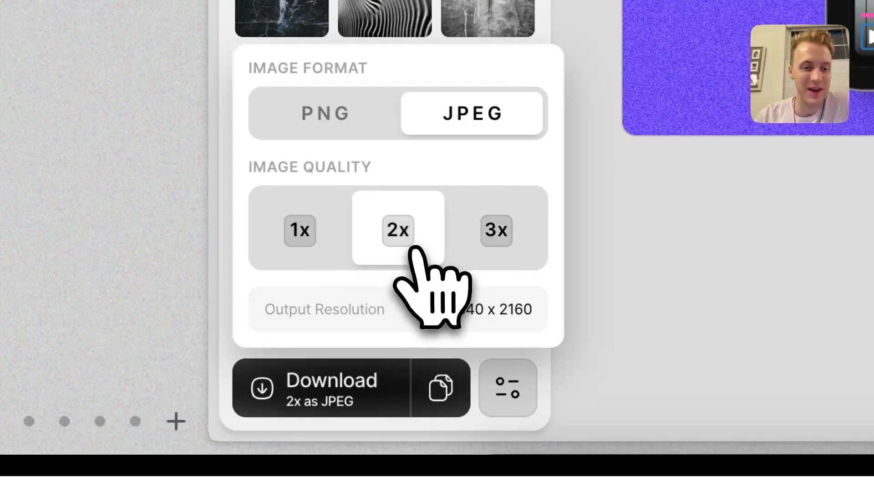
click(324, 225)
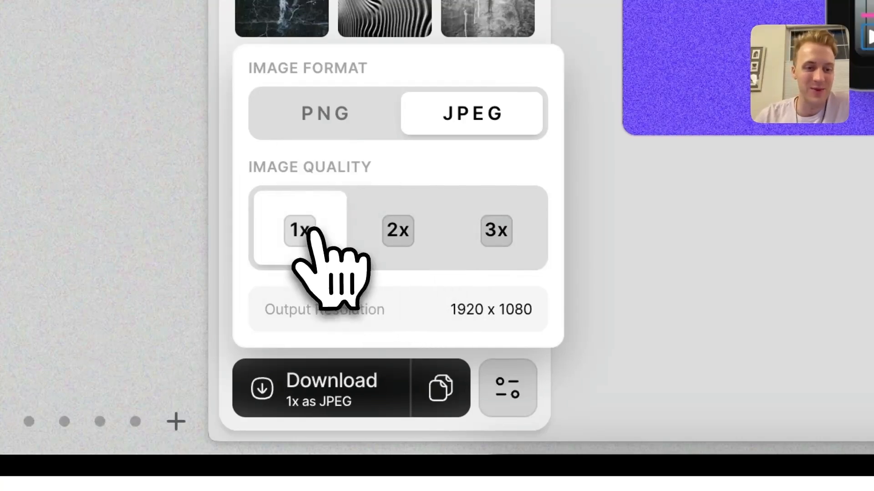
Try PNG as the export image format and return to JPEG.
click(324, 115)
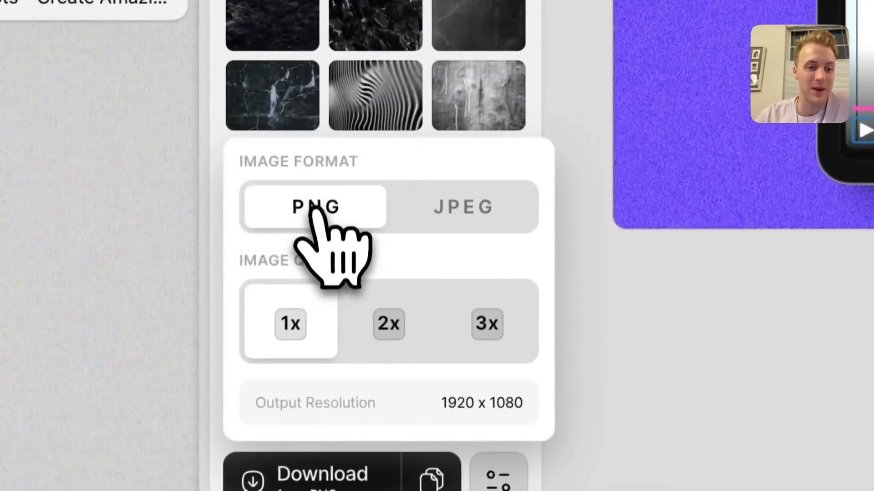
click(421, 233)
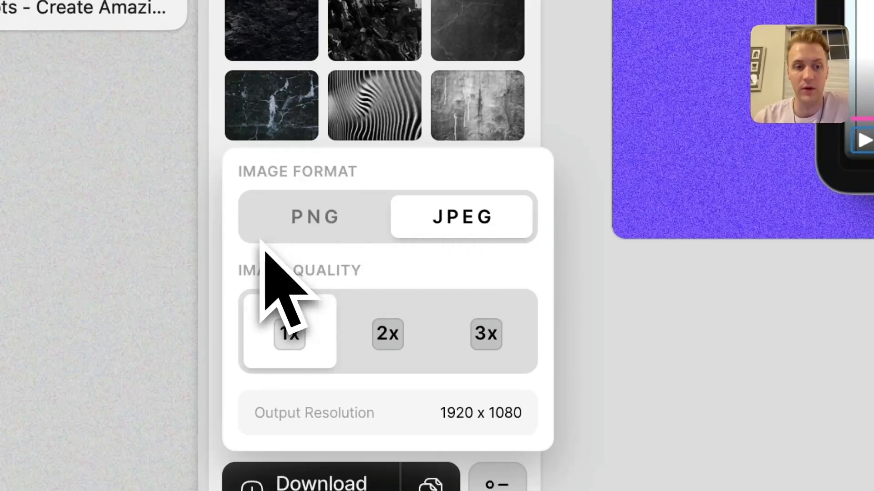
click(309, 234)
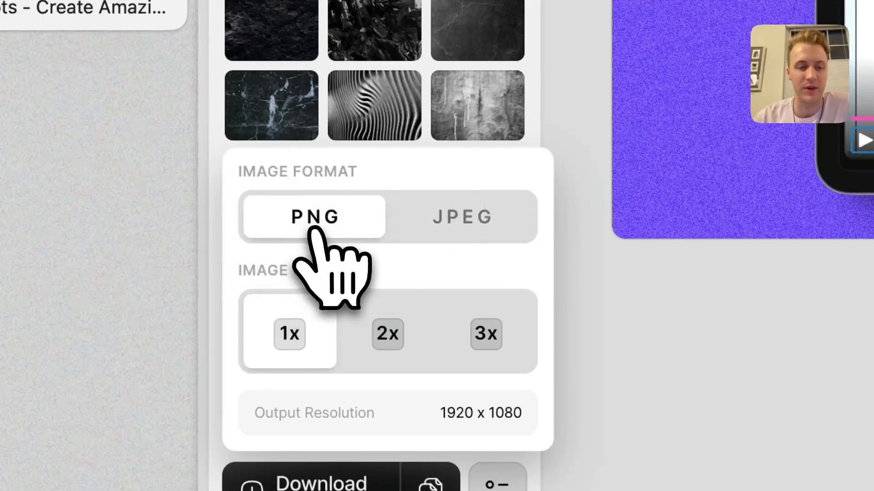
click(408, 233)
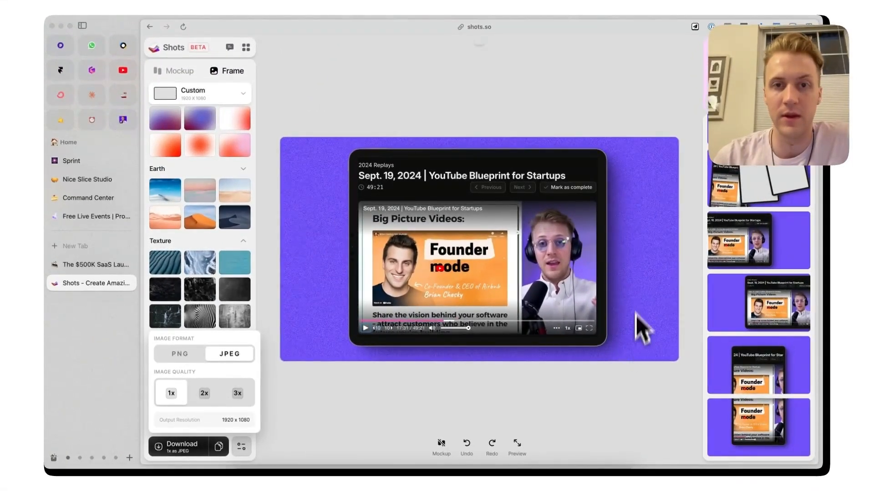
Make the frame background transparent and set the noise effect to 0.
scroll(240, 289, up, 15)
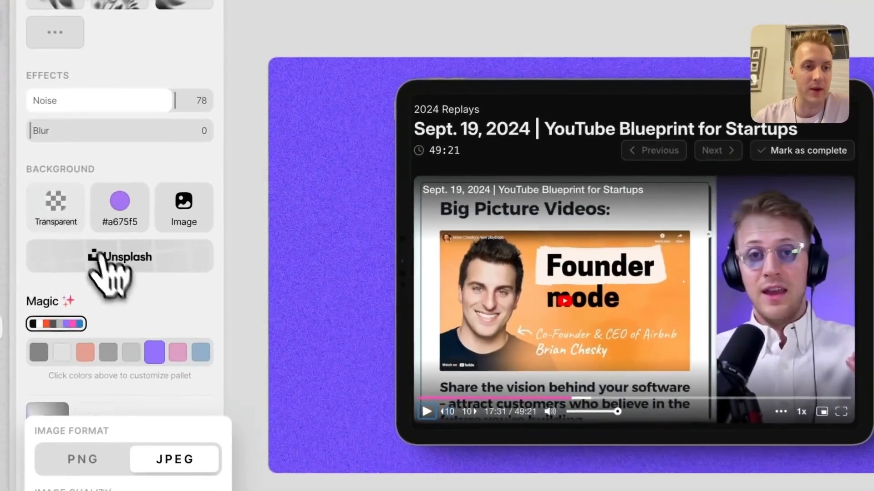
click(163, 208)
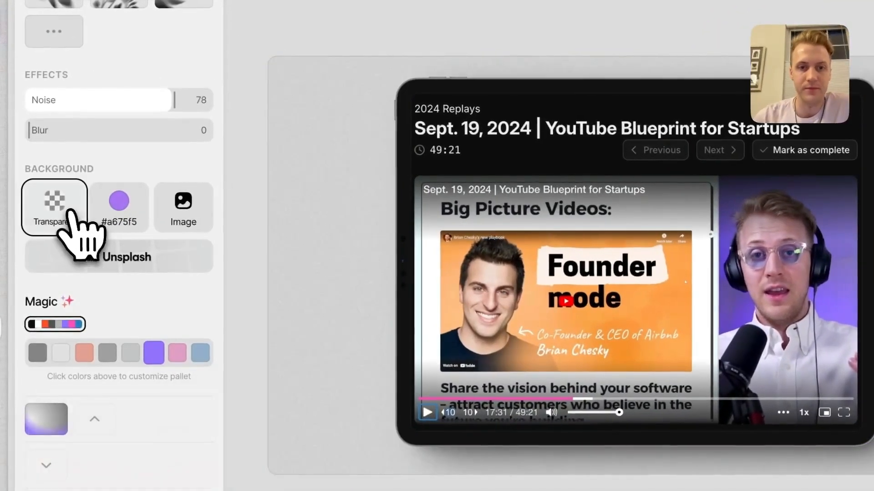
drag(123, 100, 14, 105)
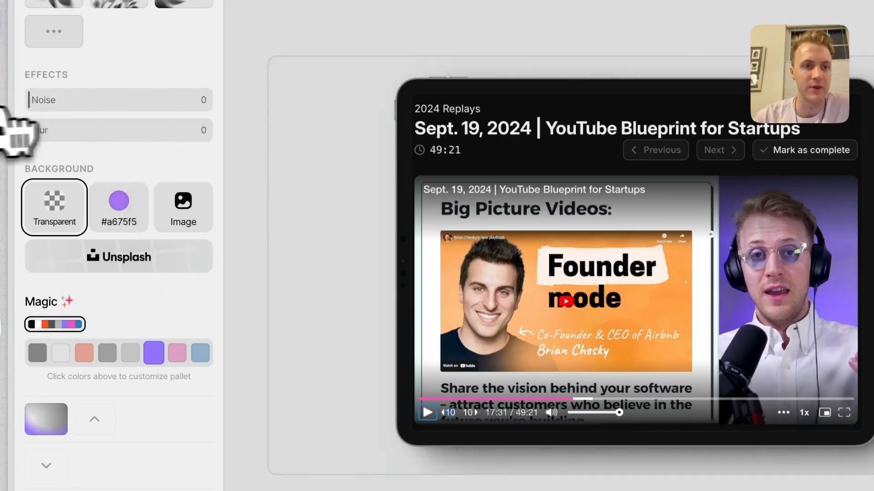
Set the export image format to PNG.
scroll(104, 396, down, 10)
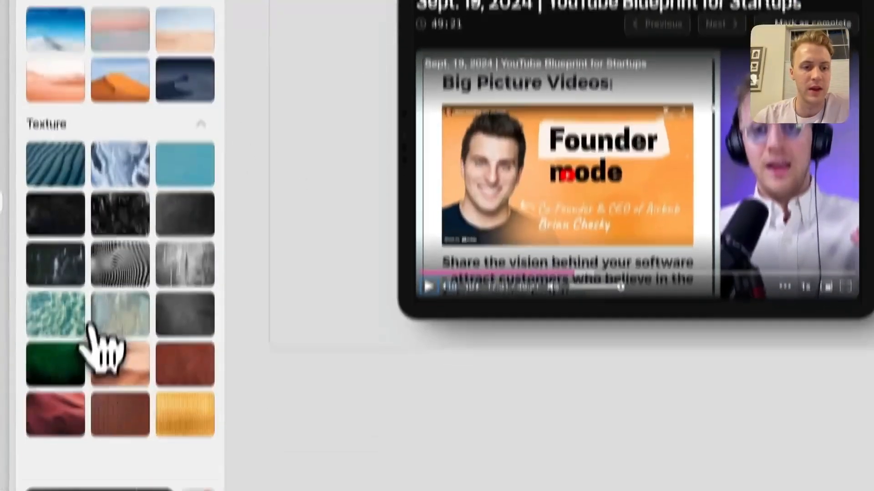
click(195, 447)
click(96, 275)
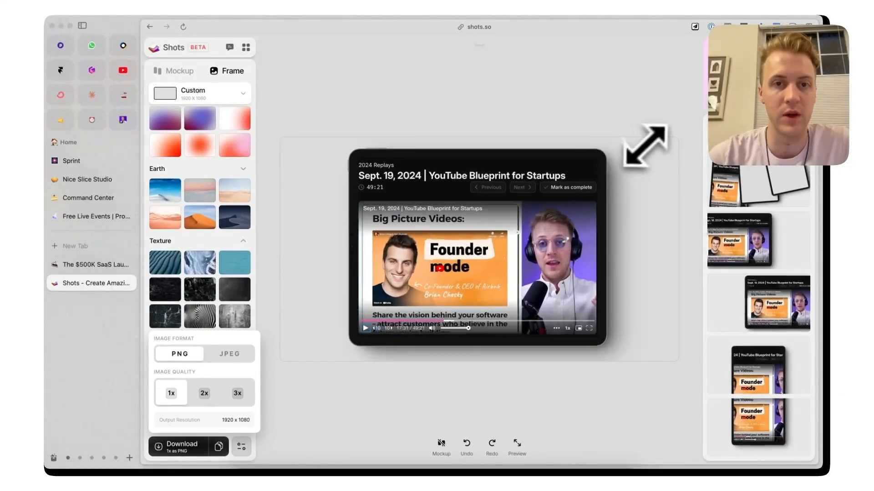
Apply the solid purple Magic background and set the noise effect to 73.
scroll(214, 207, up, 4)
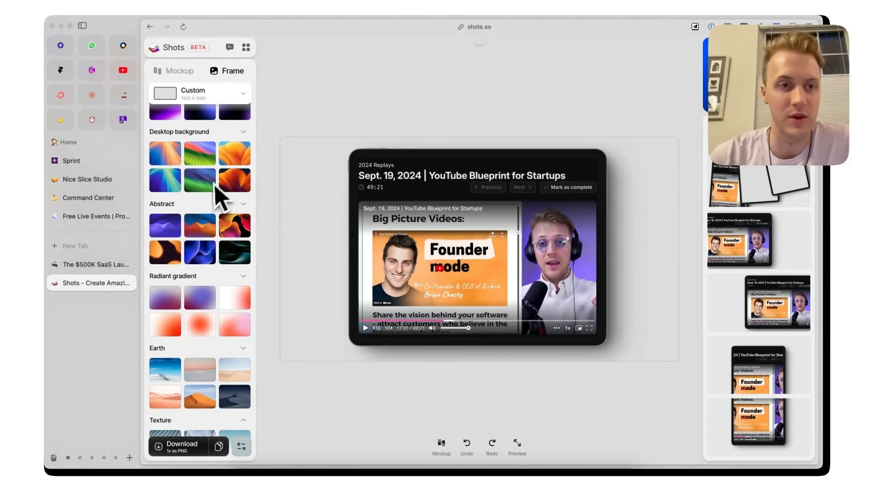
scroll(208, 204, up, 8)
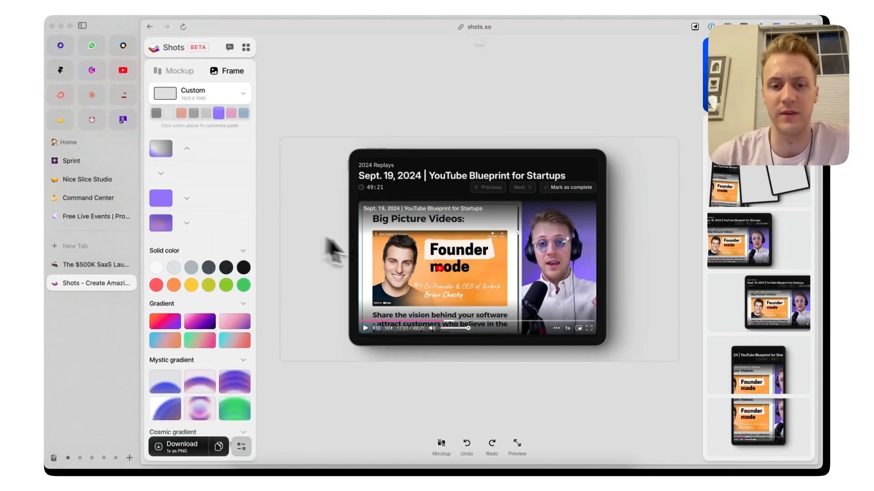
click(122, 267)
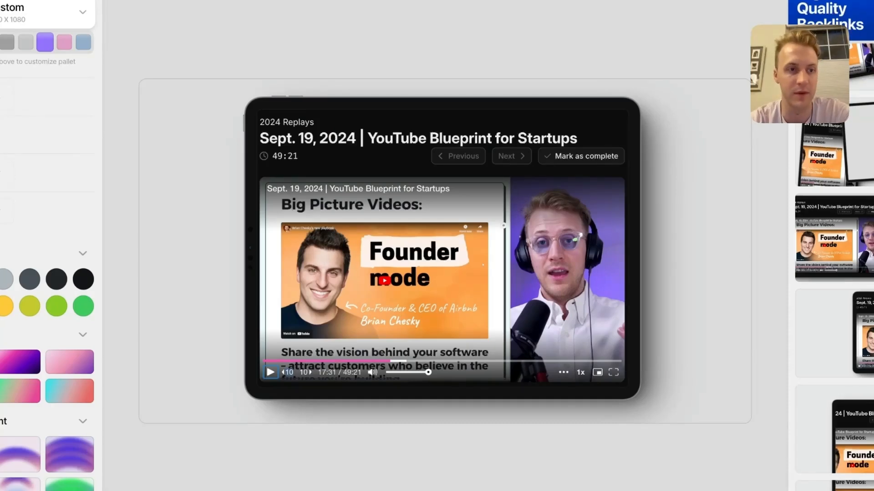
click(161, 198)
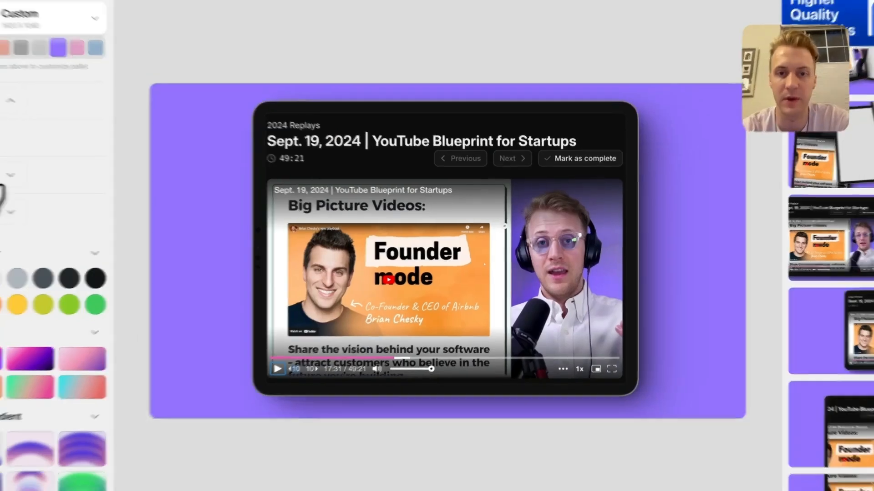
click(165, 221)
click(164, 201)
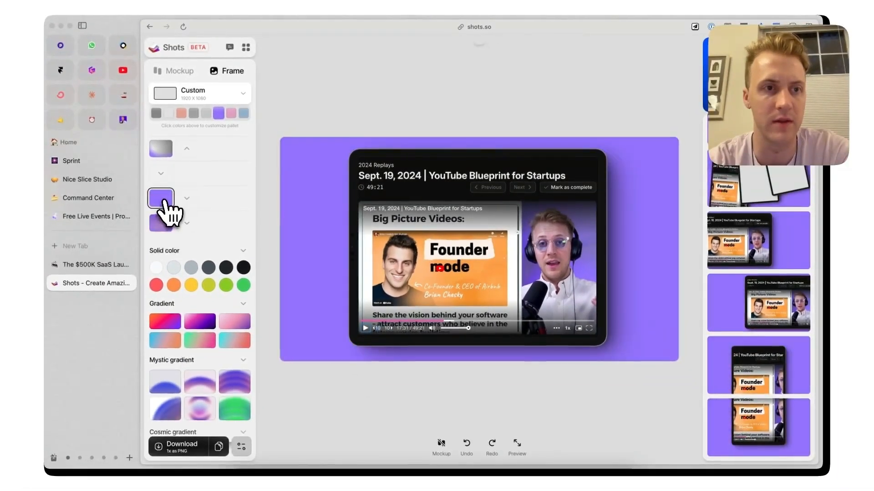
scroll(166, 200, up, 8)
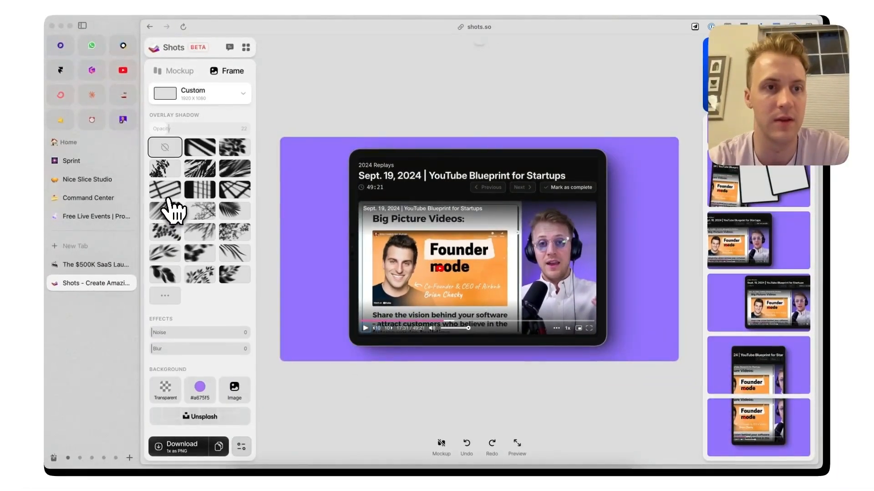
drag(195, 333, 234, 334)
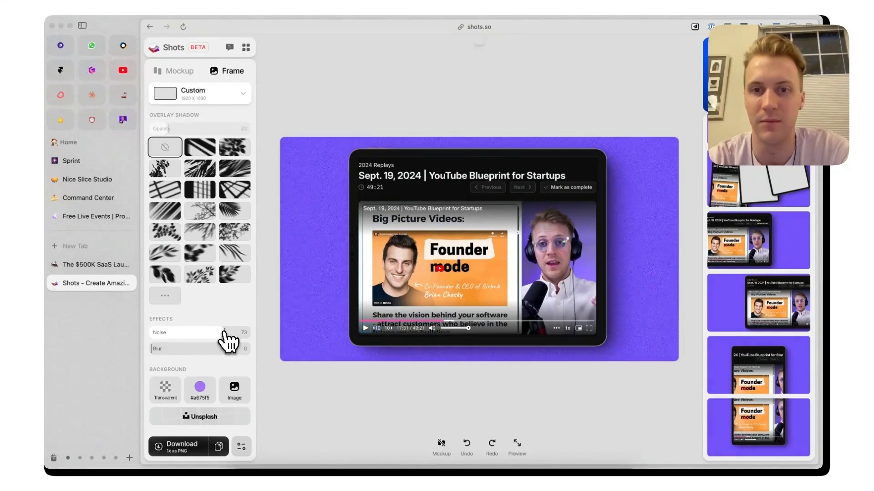
Copy the finished mockup image, and download it as a 1x JPEG.
scroll(226, 328, down, 10)
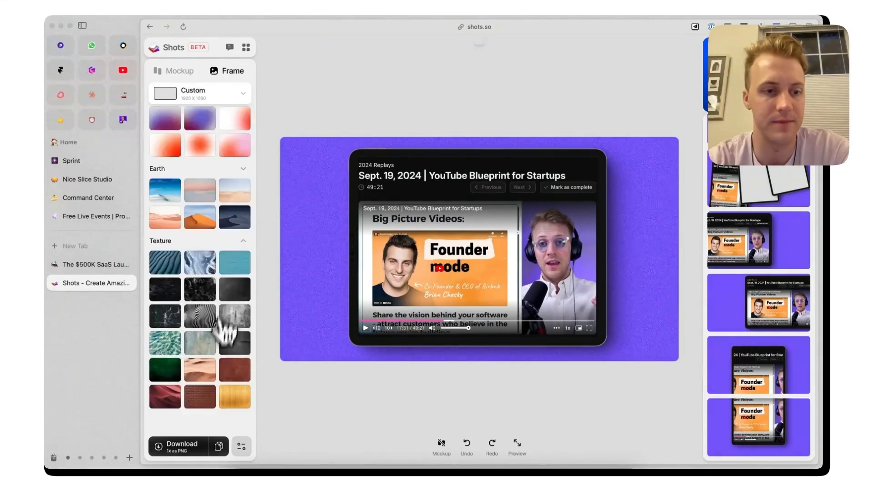
click(219, 447)
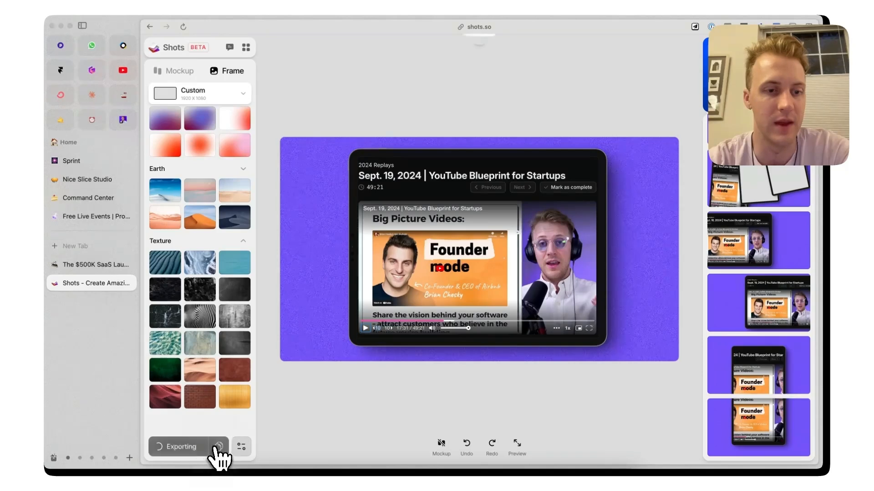
click(241, 446)
click(231, 354)
click(177, 446)
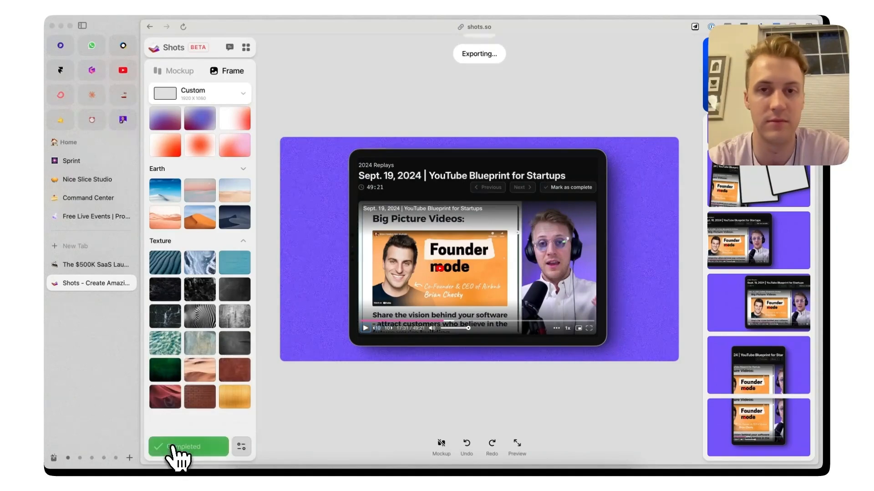